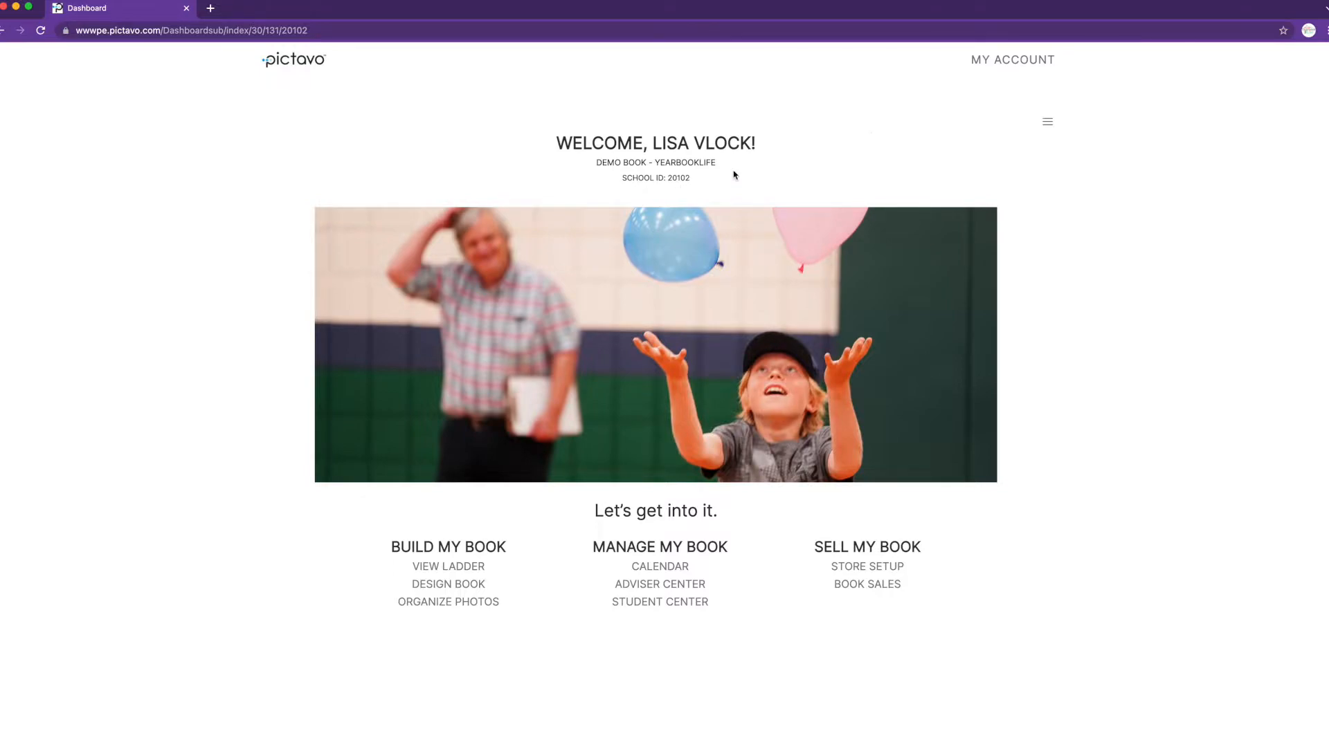
- View the options available under My Account and close them again
{"action": "left_click", "coordinate": [1037, 63]}
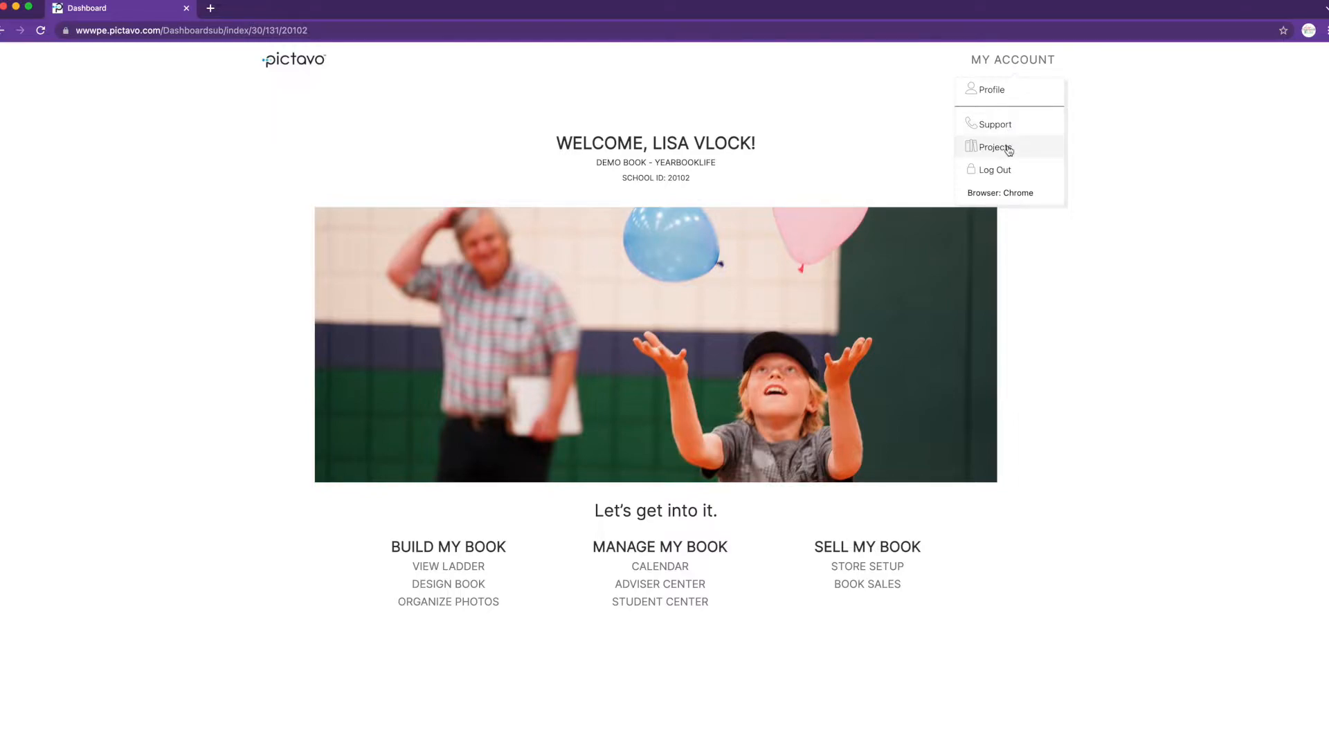
{"action": "left_click", "coordinate": [1085, 243]}
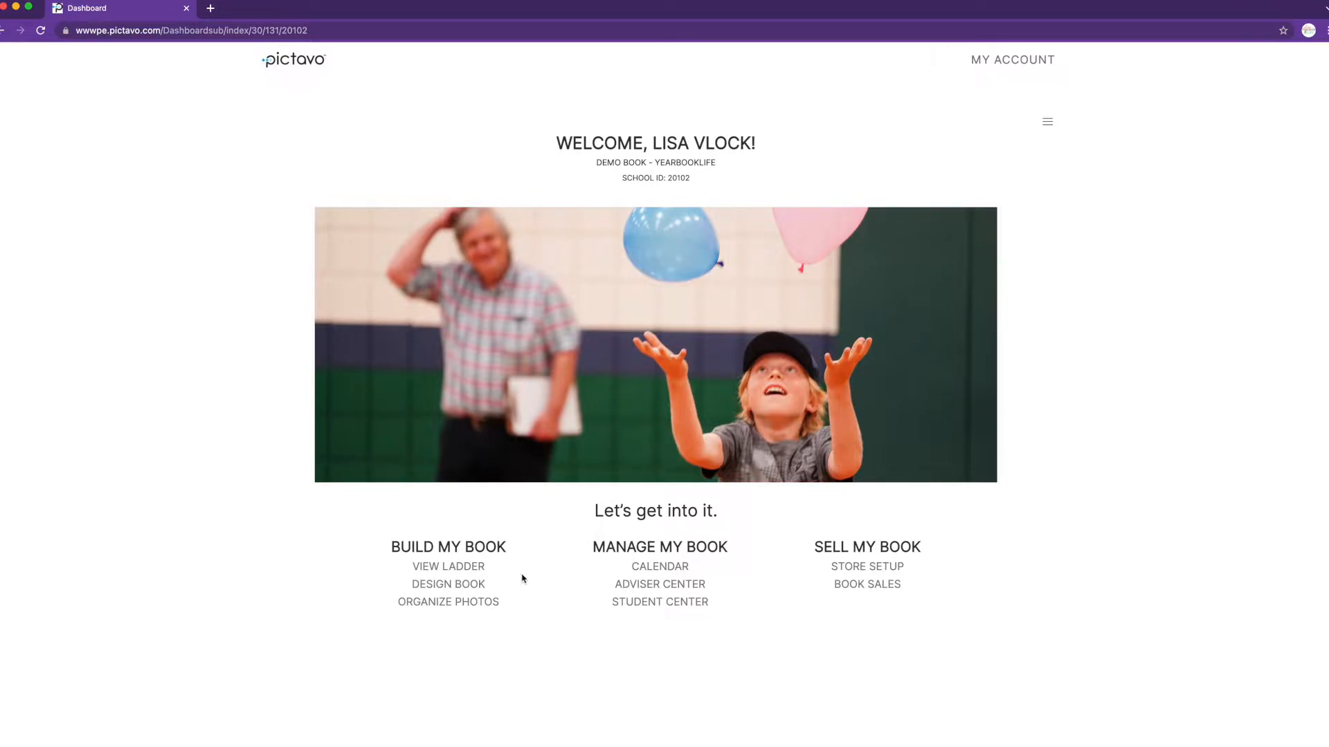
- Open the Adviser Center's book setup and review the grids, guides and fonts settings
{"action": "left_click", "coordinate": [671, 586]}
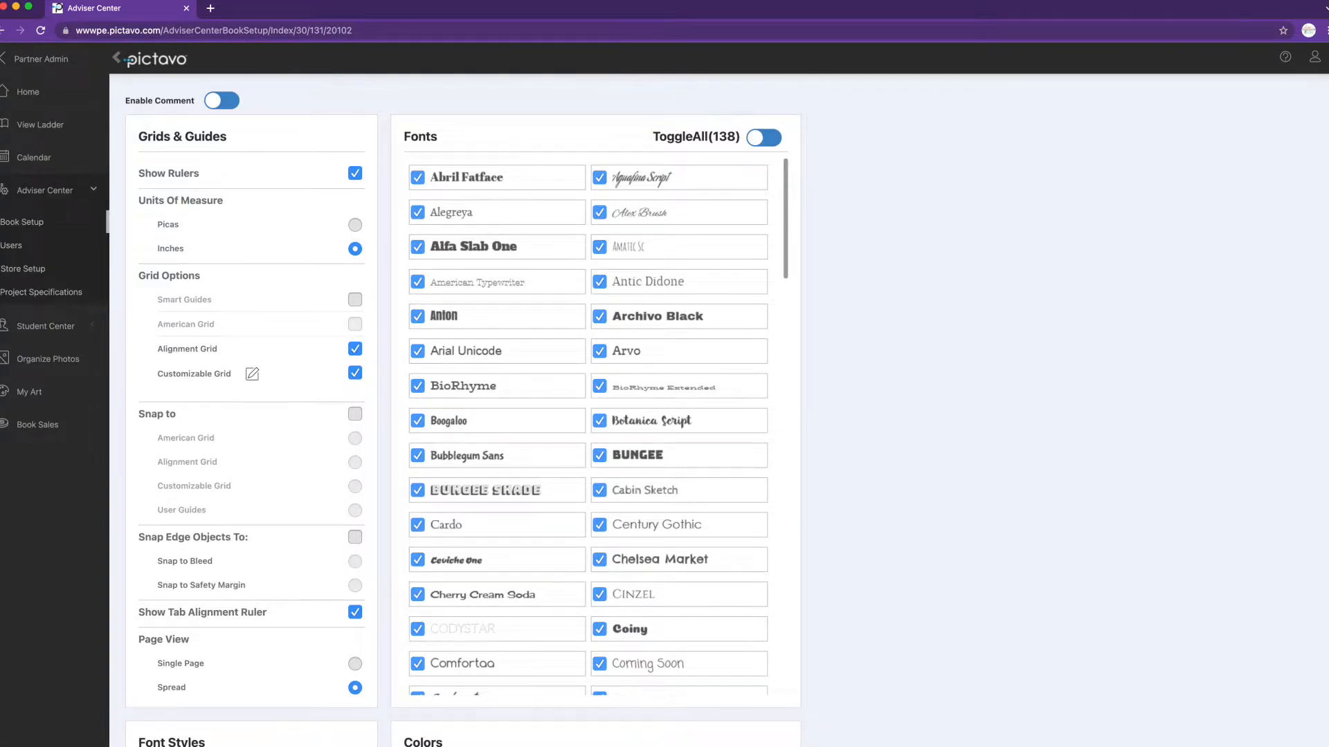
{"action": "scroll", "coordinate": [1322, 299], "scroll_direction": "down", "scroll_amount": 1}
{"action": "scroll", "coordinate": [1322, 300], "scroll_direction": "down", "scroll_amount": 1}
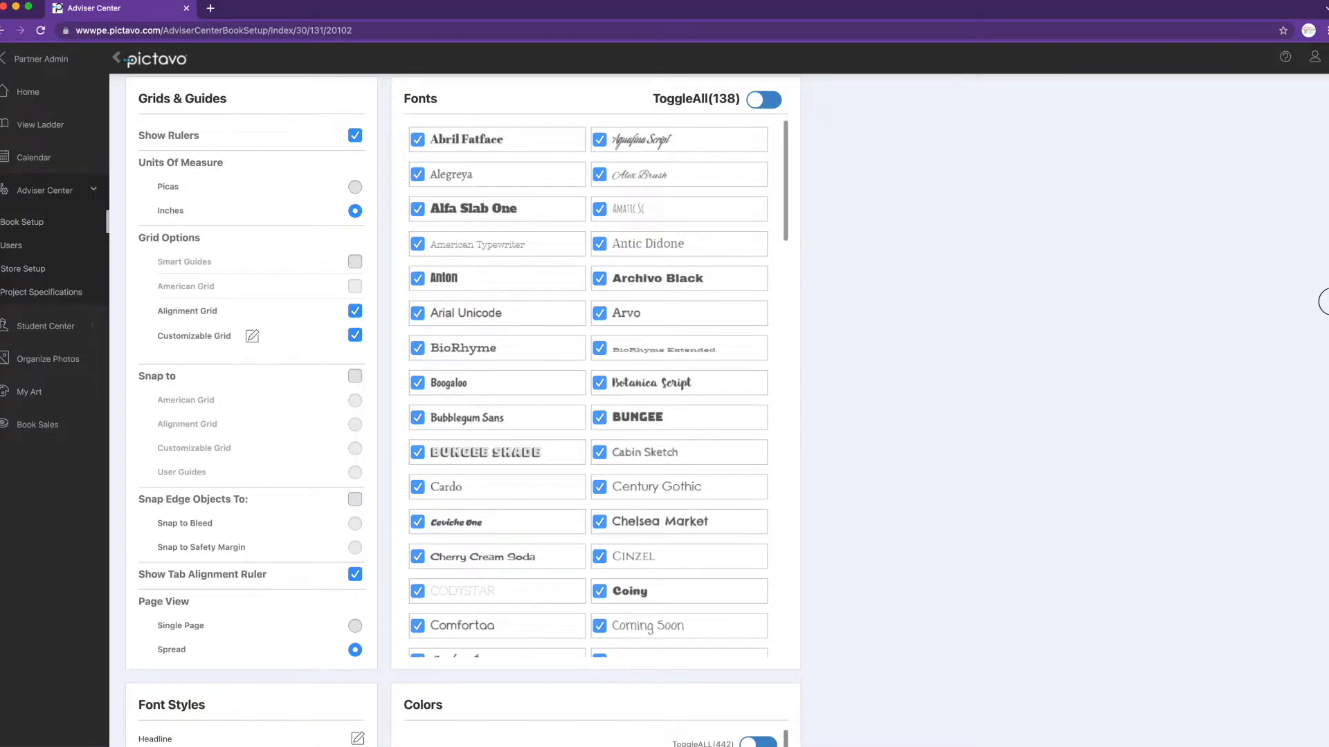
{"action": "scroll", "coordinate": [1322, 301], "scroll_direction": "down", "scroll_amount": 1}
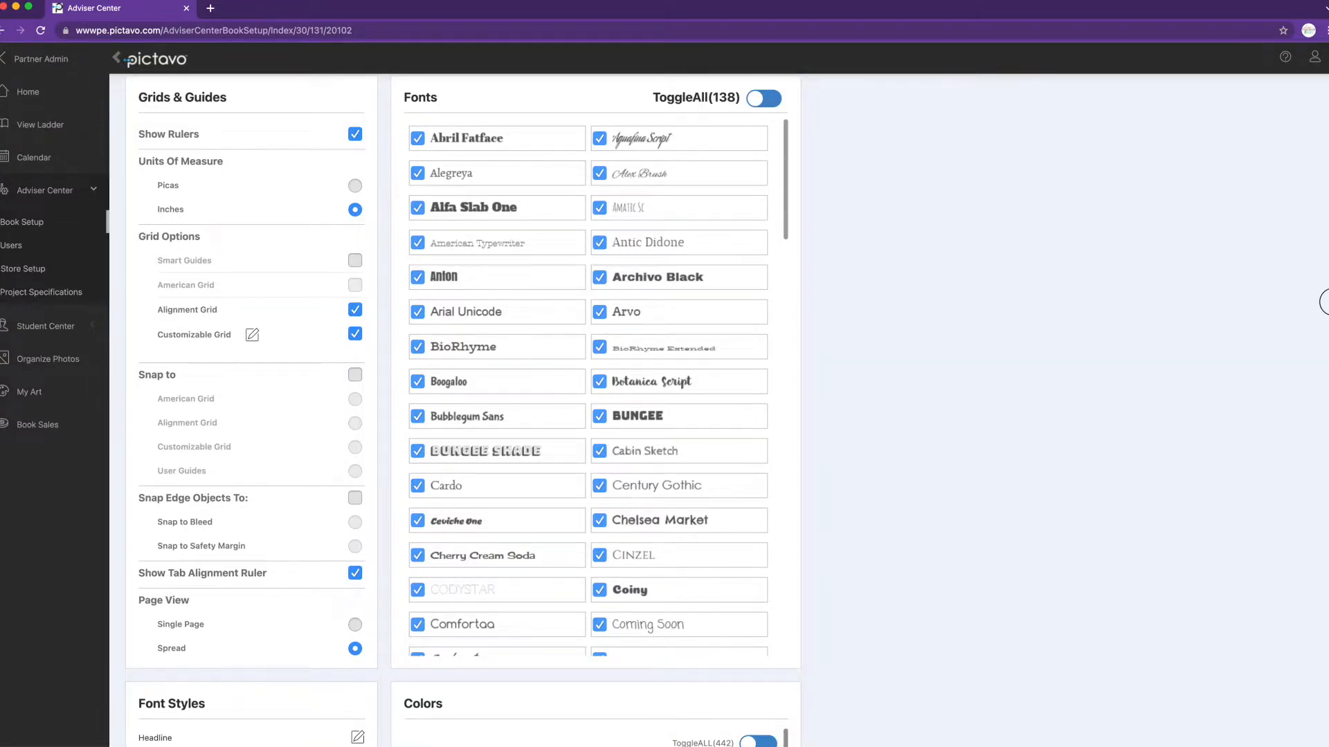
{"action": "scroll", "coordinate": [1323, 301], "scroll_direction": "down", "scroll_amount": 1}
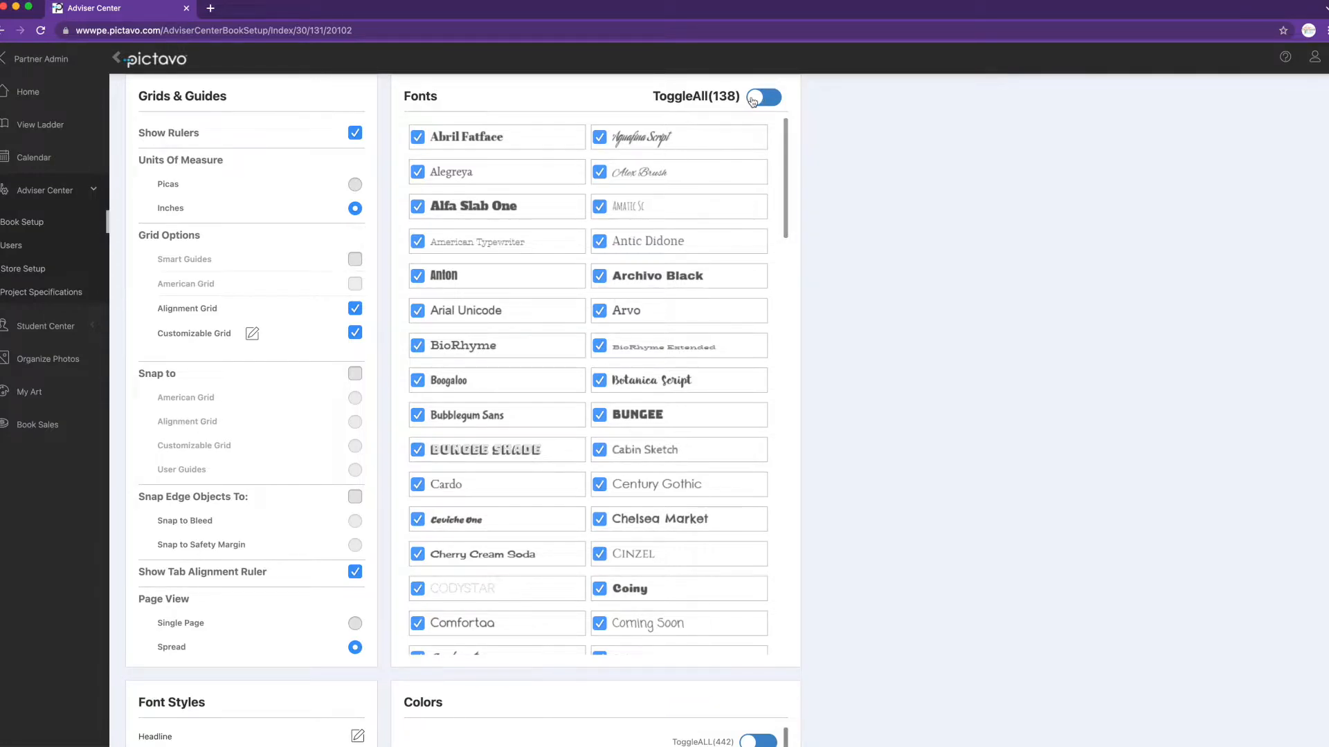
- Disable the Aguafina Script and Alex Brush fonts and enable both again
{"action": "left_click", "coordinate": [600, 137]}
{"action": "left_click", "coordinate": [599, 172]}
{"action": "left_click", "coordinate": [600, 136]}
{"action": "left_click", "coordinate": [599, 171]}
- Open the page number settings under Font Styles and view the available position options without changing them
{"action": "scroll", "coordinate": [1322, 277], "scroll_direction": "down", "scroll_amount": 7}
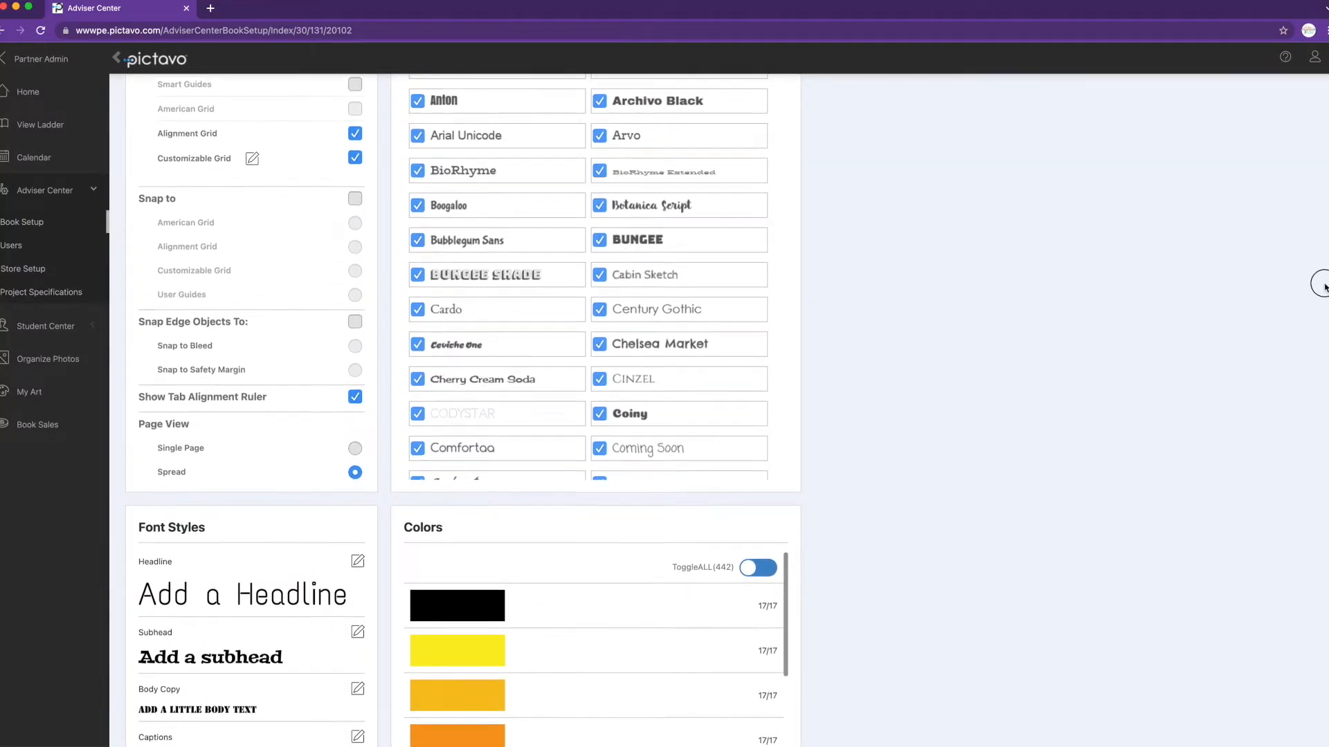
{"action": "mouse_move", "coordinate": [1312, 403]}
{"action": "left_mouse_down"}
{"action": "mouse_move", "coordinate": [1313, 427]}
{"action": "mouse_move", "coordinate": [1313, 415]}
{"action": "left_mouse_up"}
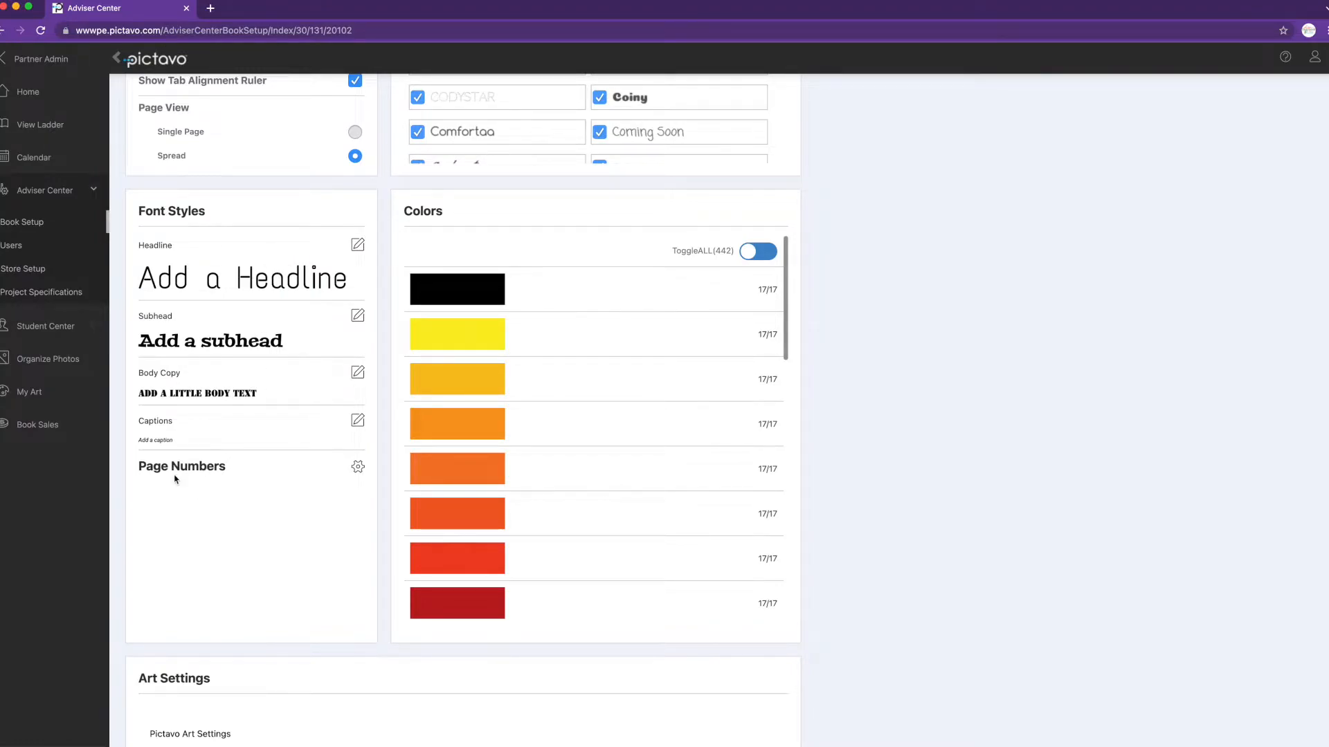
{"action": "left_click", "coordinate": [358, 468]}
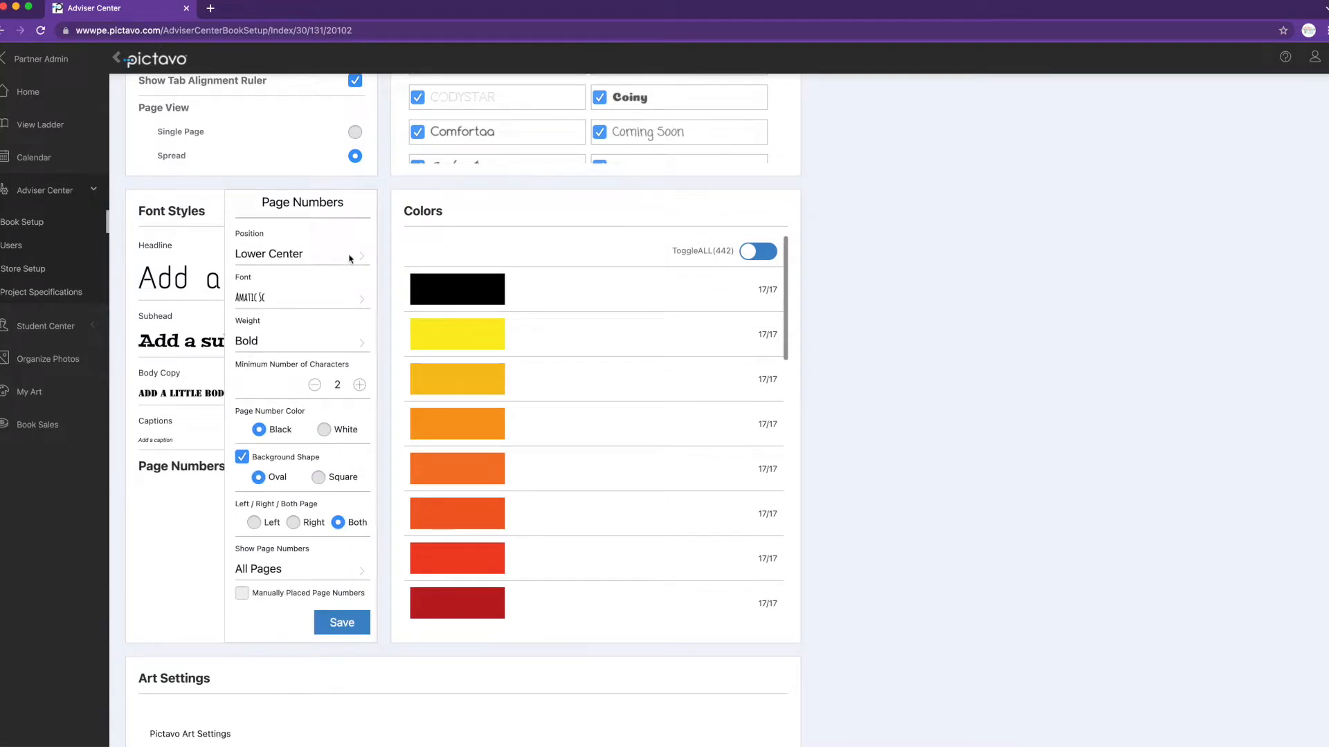
{"action": "left_click", "coordinate": [350, 257]}
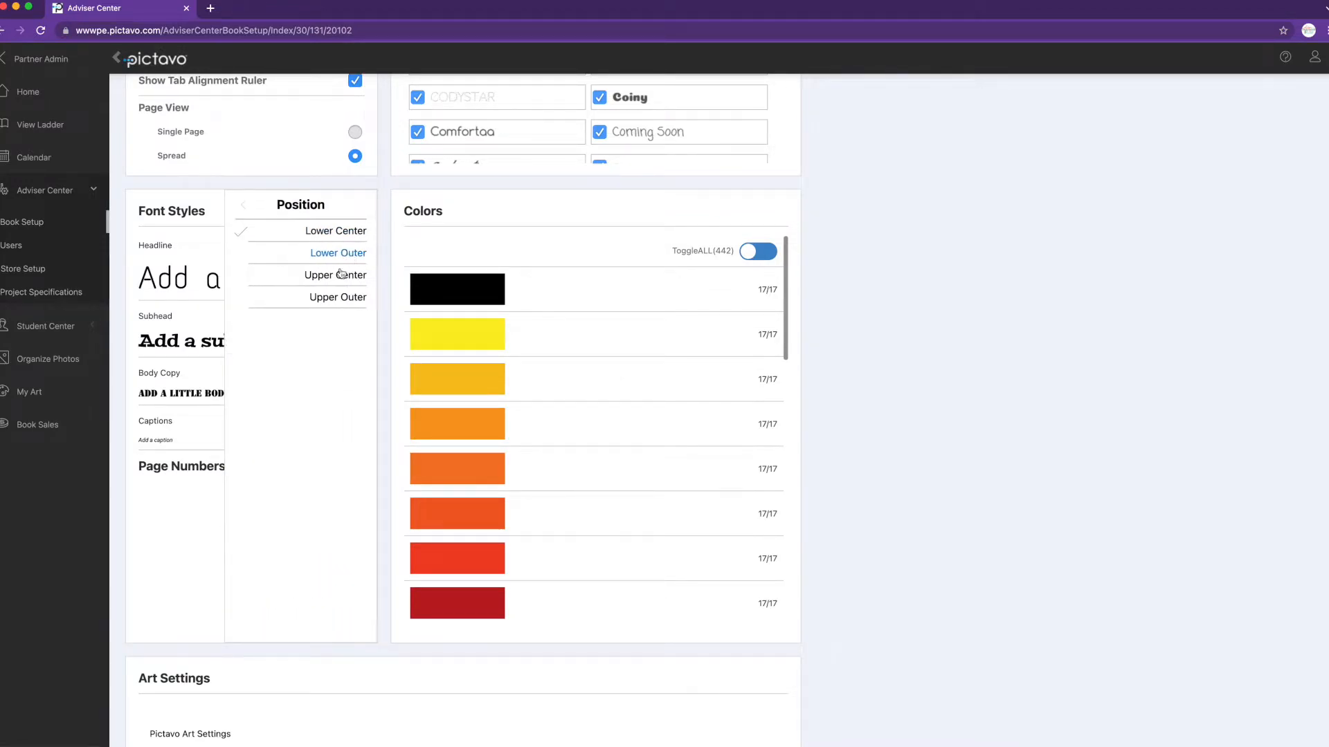
{"action": "left_click", "coordinate": [249, 212]}
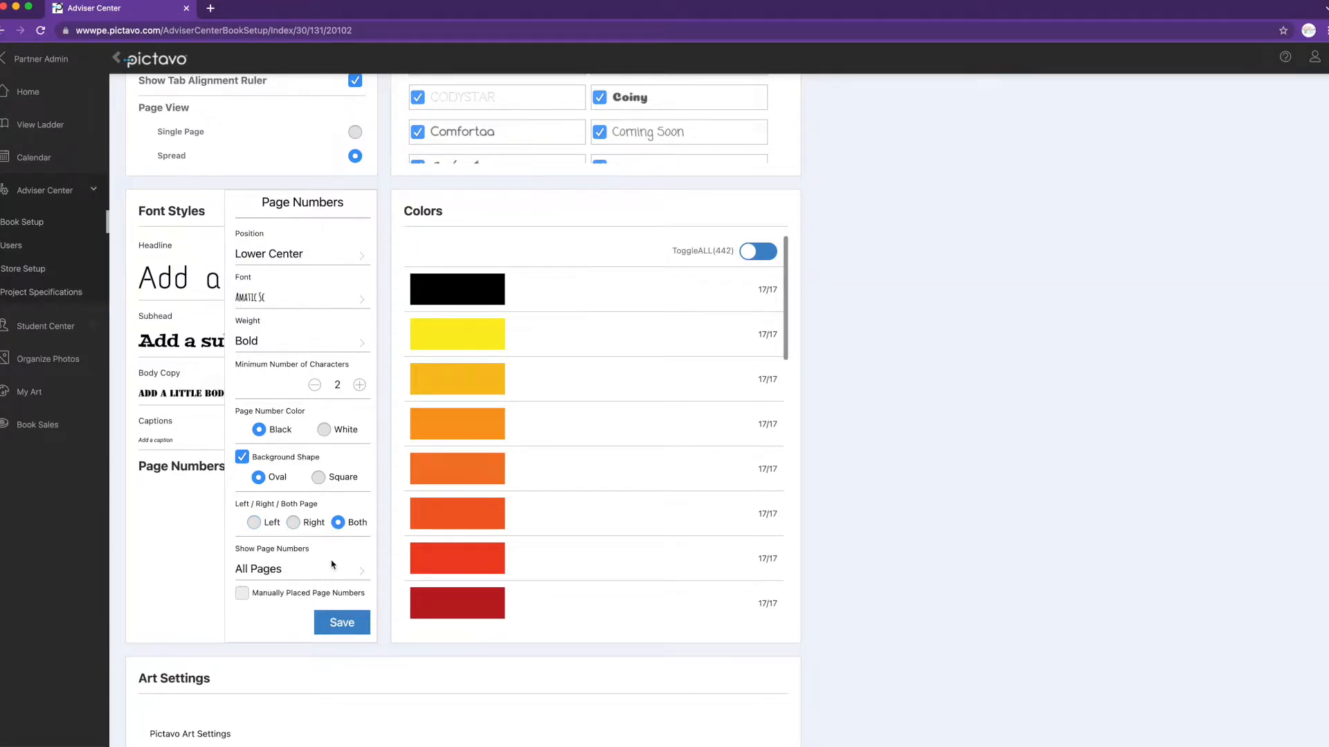
- Switch page number display off and on again for pages 8 and 13, and return to the page number settings
{"action": "left_click", "coordinate": [366, 574]}
{"action": "left_click", "coordinate": [301, 253]}
{"action": "left_click", "coordinate": [298, 274]}
{"action": "left_click", "coordinate": [298, 275]}
{"action": "left_click", "coordinate": [308, 257]}
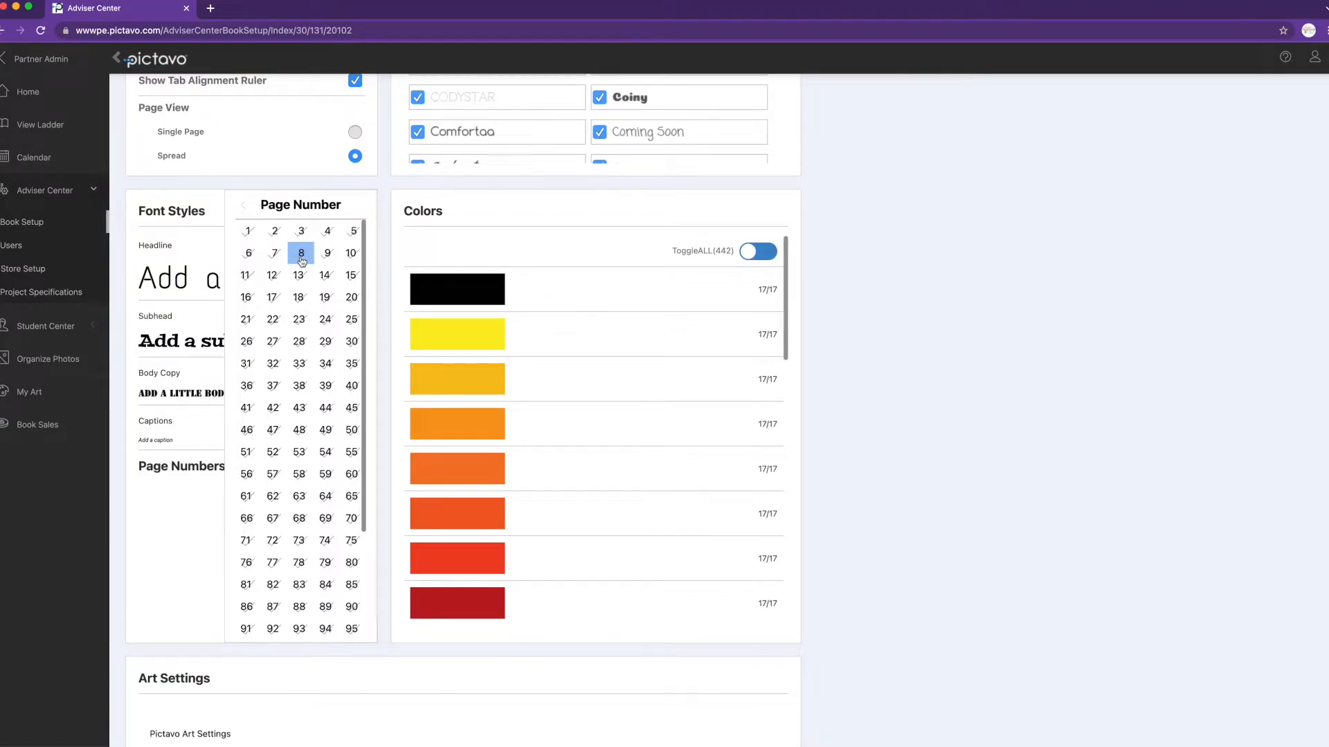
{"action": "left_click", "coordinate": [245, 211]}
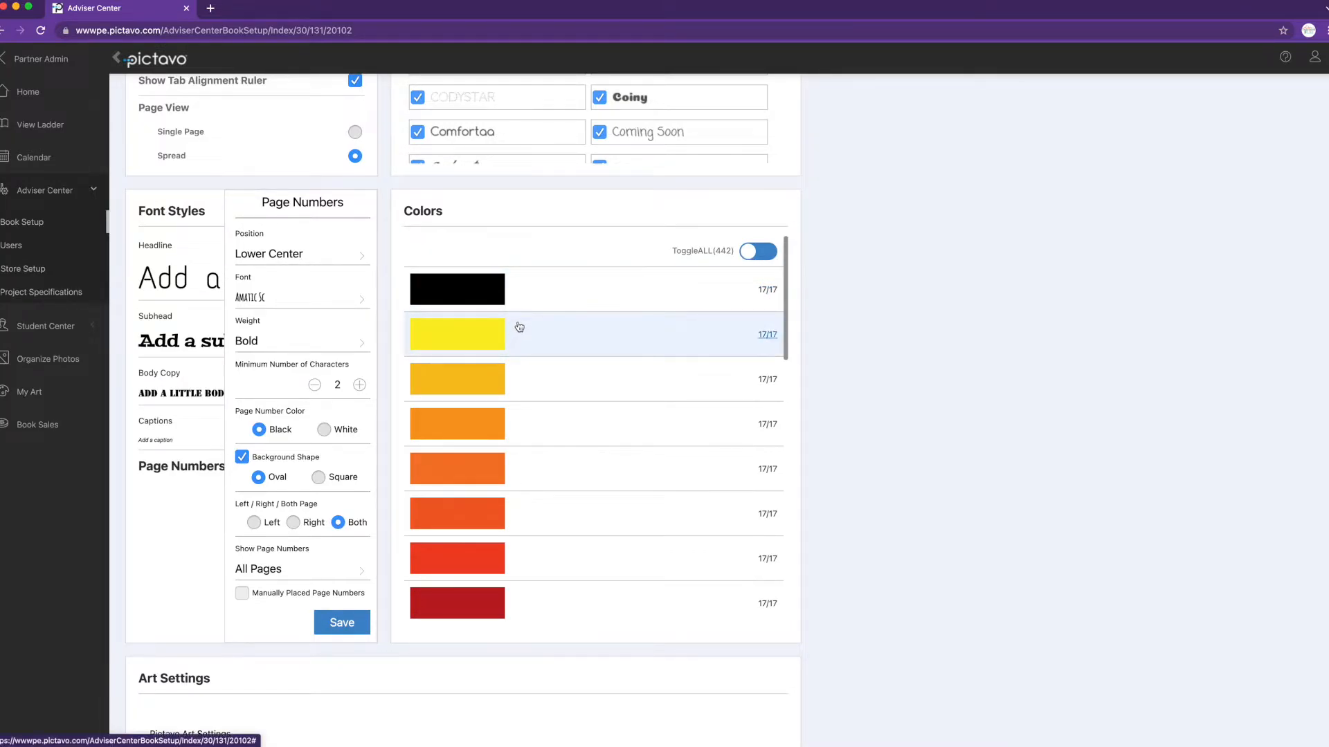
- View the individual shades of yellow in the Colors settings and return to the full color list
{"action": "left_click", "coordinate": [542, 343]}
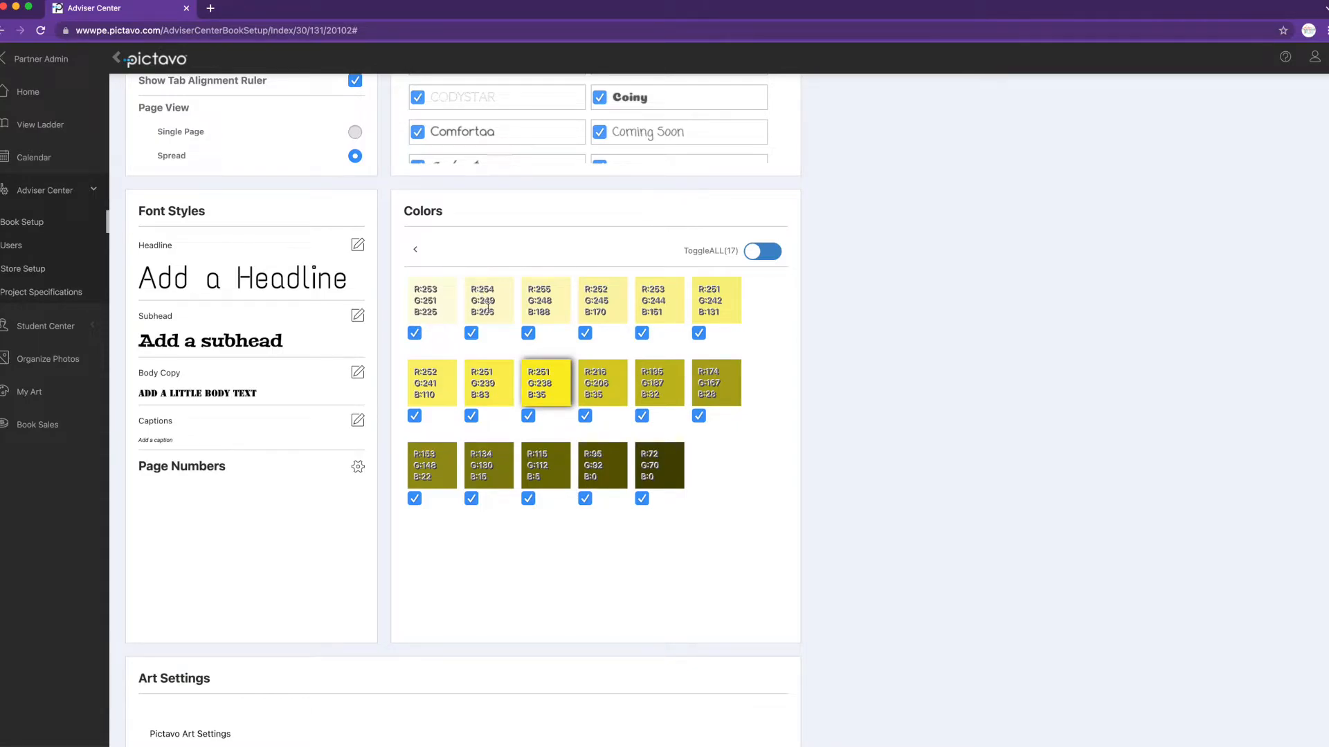
{"action": "left_click", "coordinate": [416, 253]}
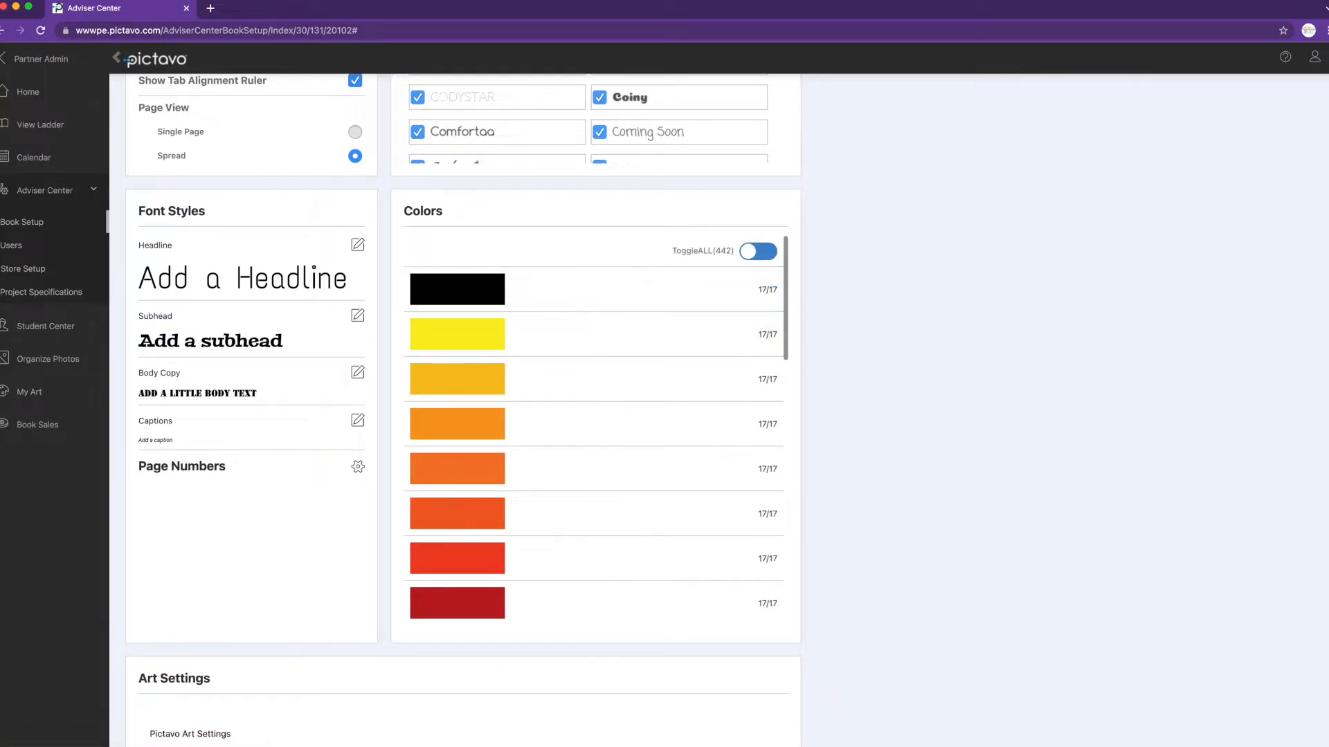
- Open the Chalkboard category of the Pictavo backgrounds in Art Settings
{"action": "scroll", "coordinate": [1322, 379], "scroll_direction": "down", "scroll_amount": 6}
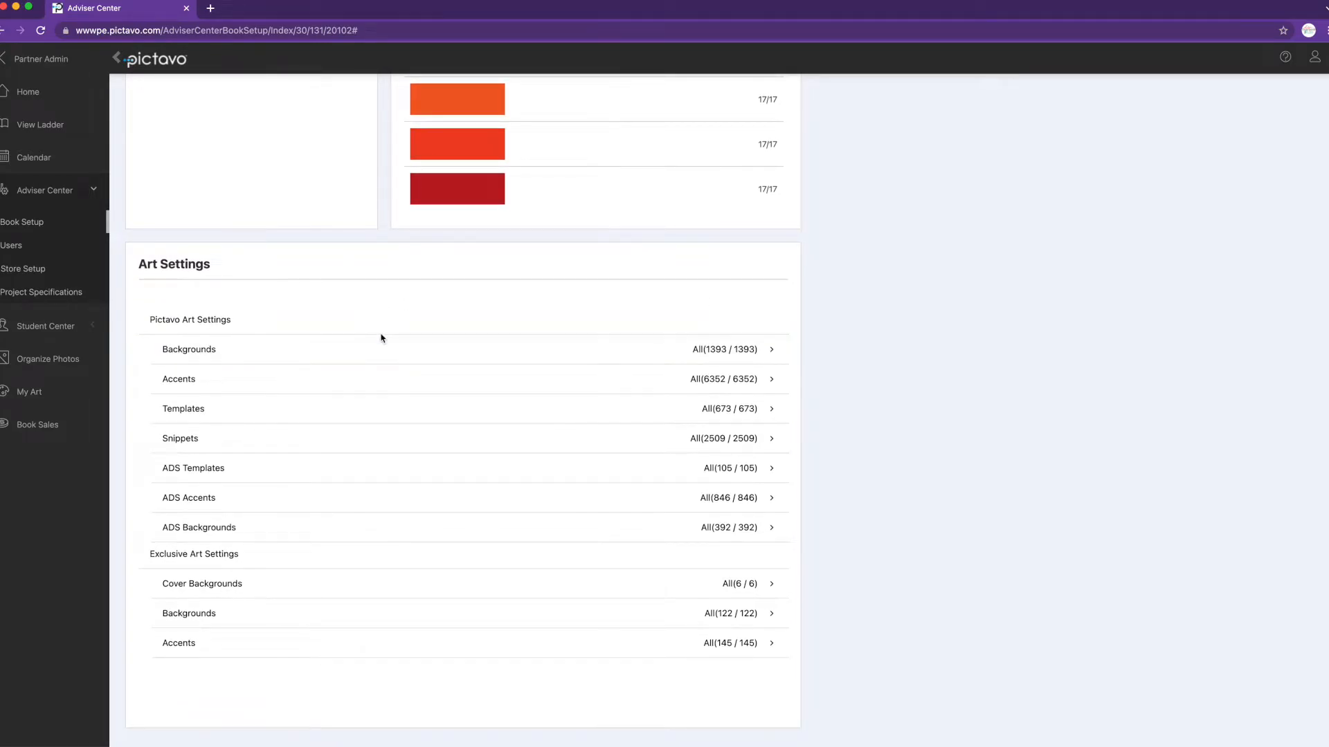
{"action": "left_click", "coordinate": [227, 354]}
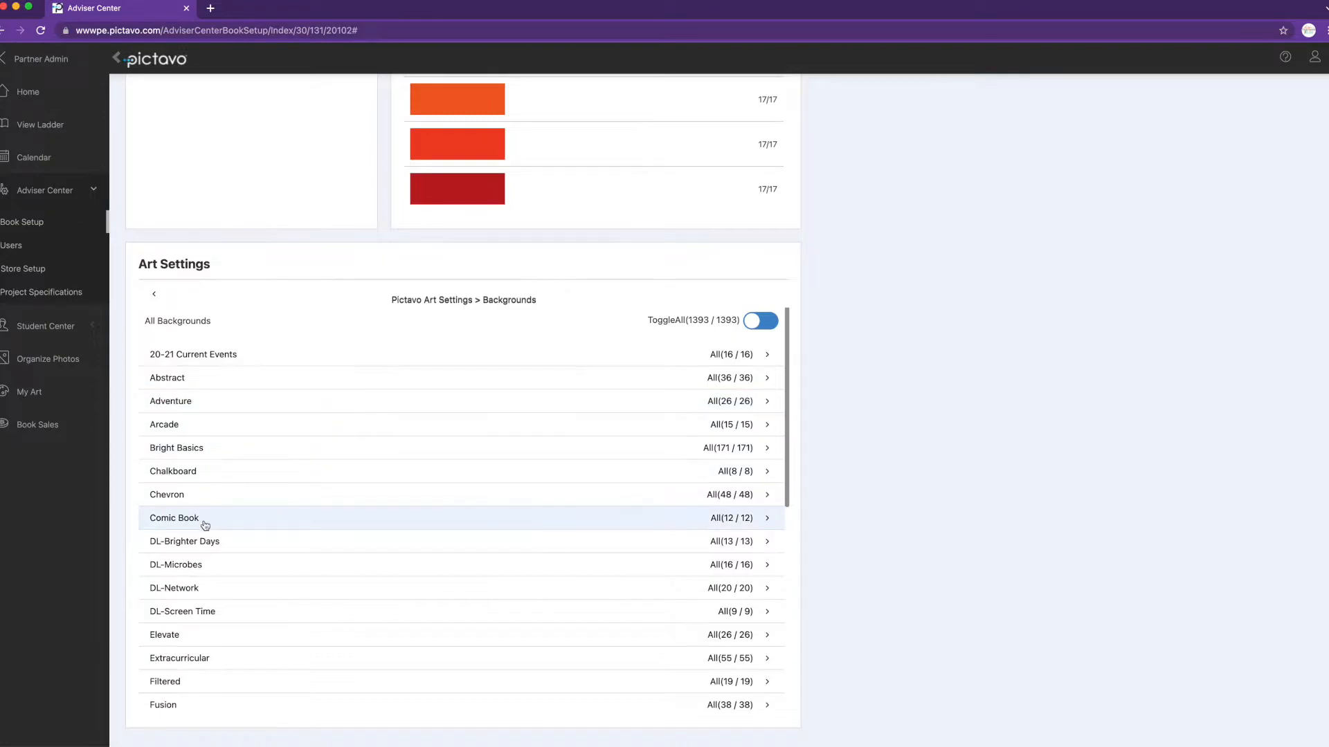
{"action": "left_click", "coordinate": [218, 478]}
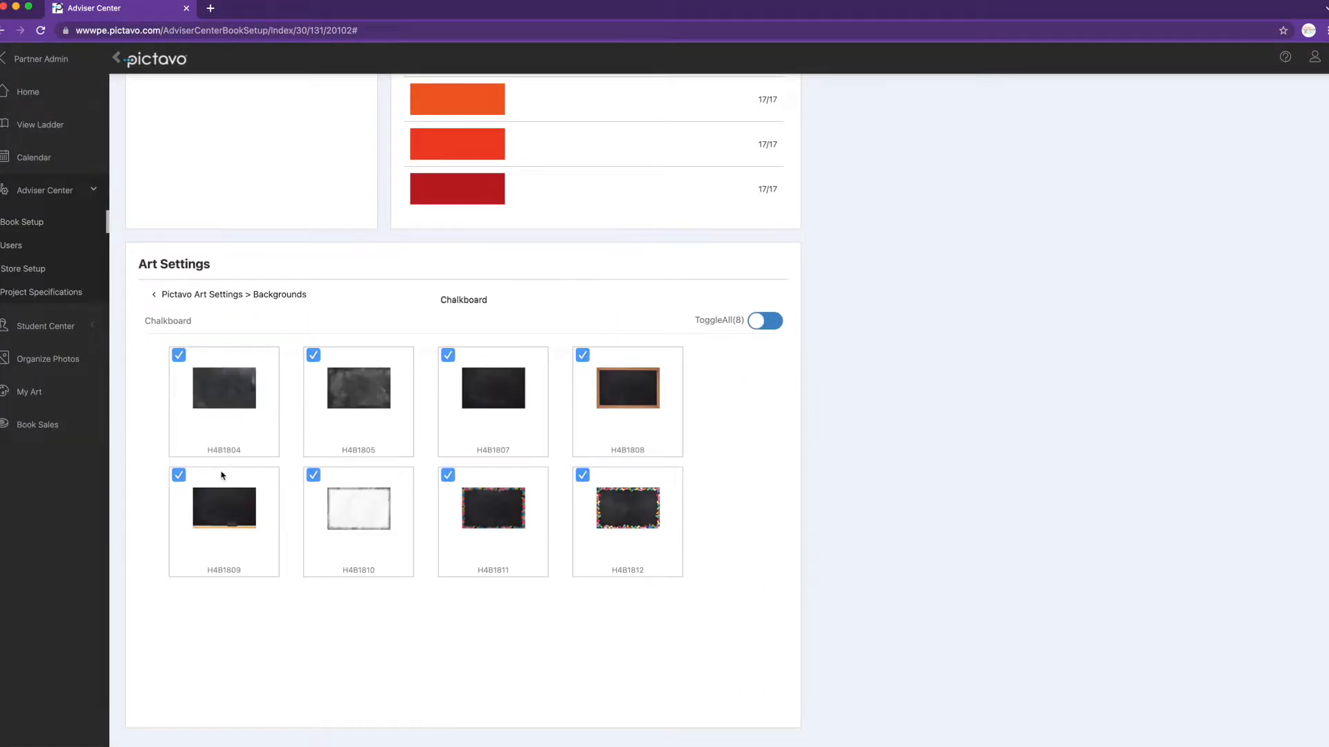
- Disable the chalkboard backgrounds H4B1805, H4B1807 and H4B1808 and enable all three again
{"action": "left_click", "coordinate": [313, 355]}
{"action": "left_click", "coordinate": [446, 357]}
{"action": "left_click", "coordinate": [581, 358]}
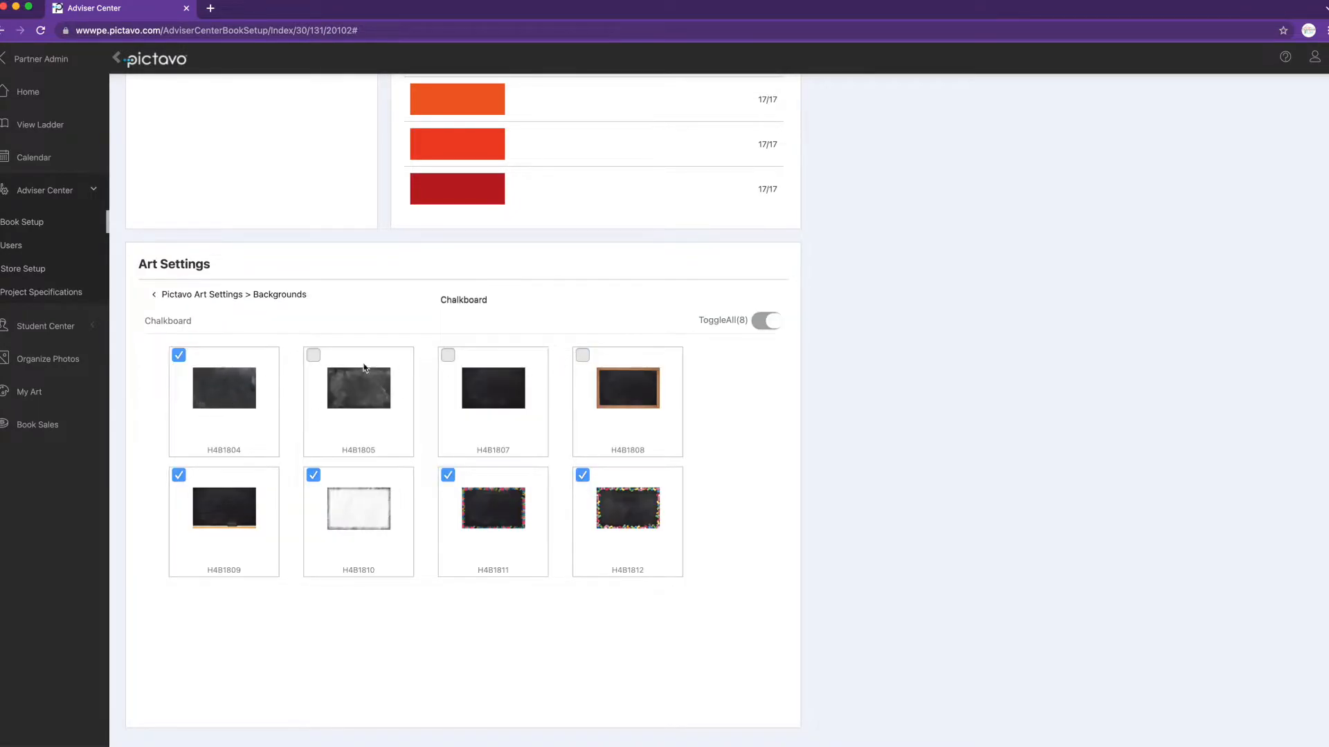
{"action": "left_click", "coordinate": [314, 355]}
{"action": "left_click", "coordinate": [448, 356]}
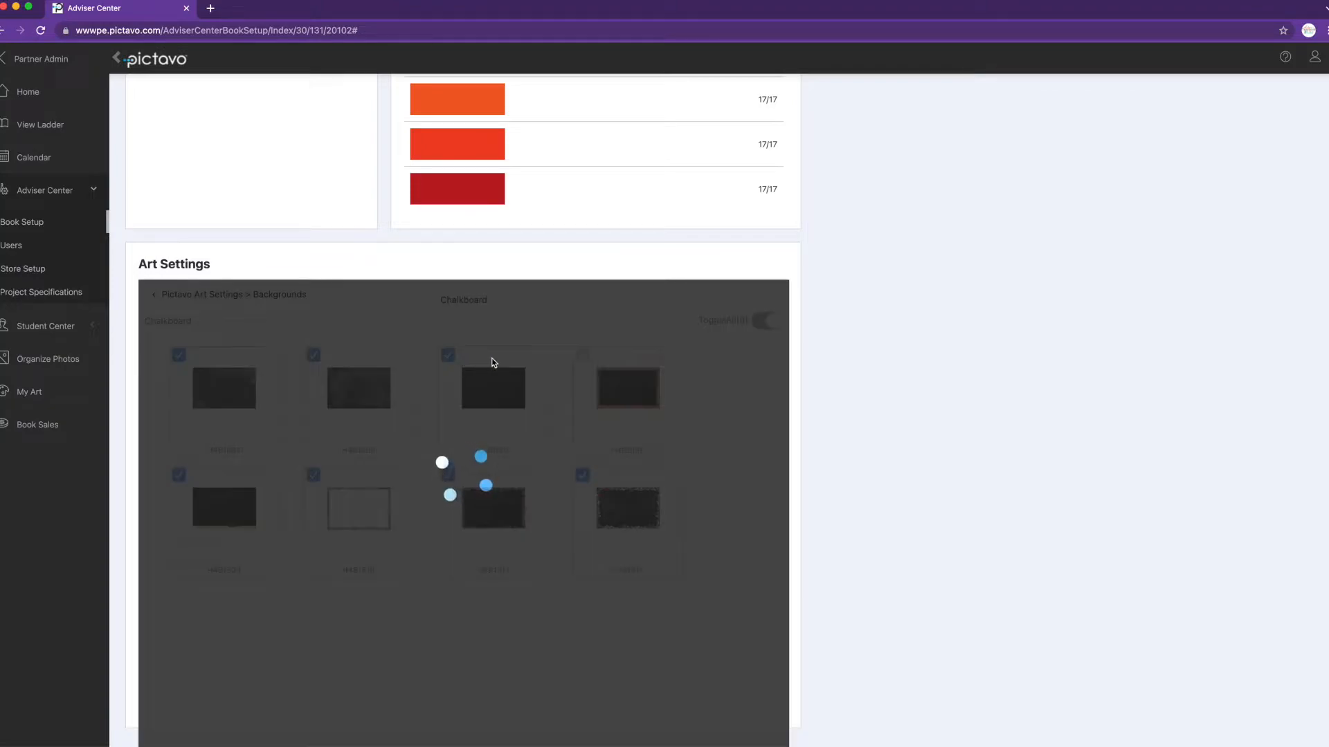
{"action": "left_click", "coordinate": [580, 357]}
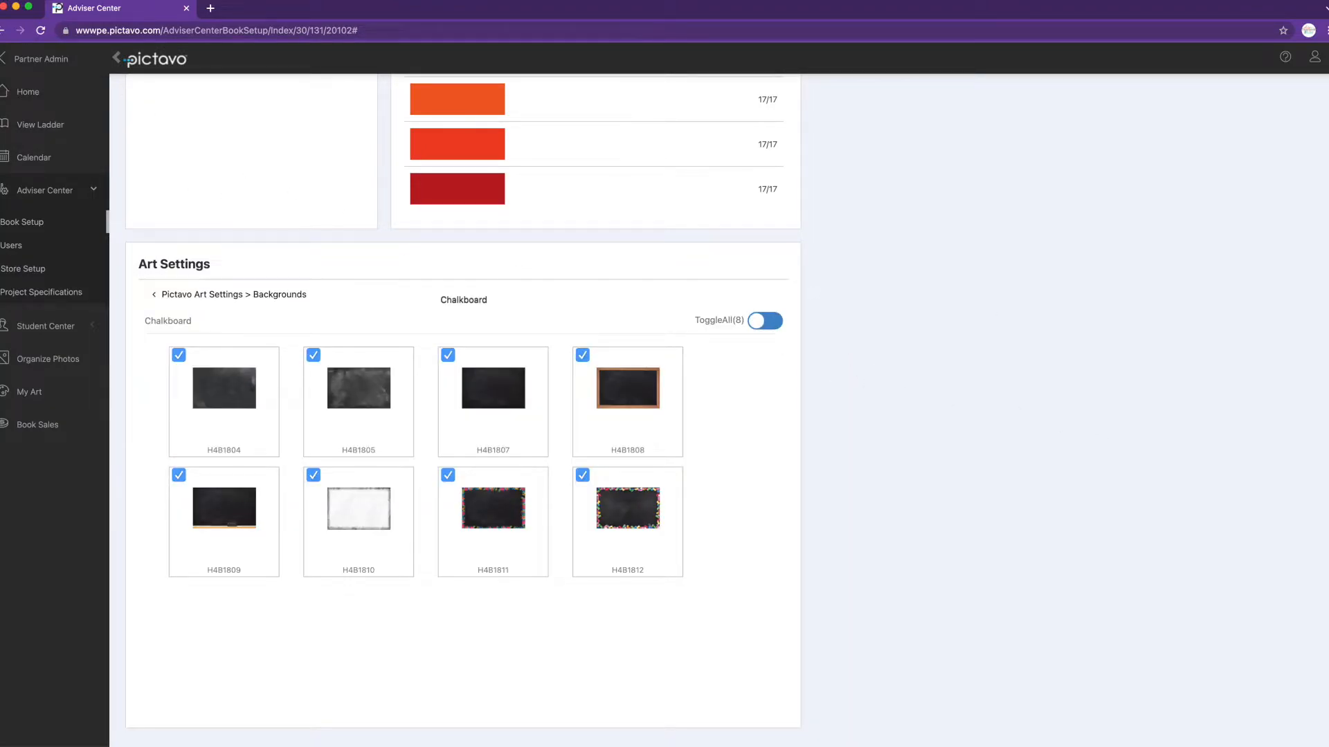
- Leave the background categories and open the 1 page PersonalAD set under ADS Templates
{"action": "scroll", "coordinate": [564, 415], "scroll_direction": "up", "scroll_amount": 3}
{"action": "scroll", "coordinate": [564, 415], "scroll_direction": "down", "scroll_amount": 2}
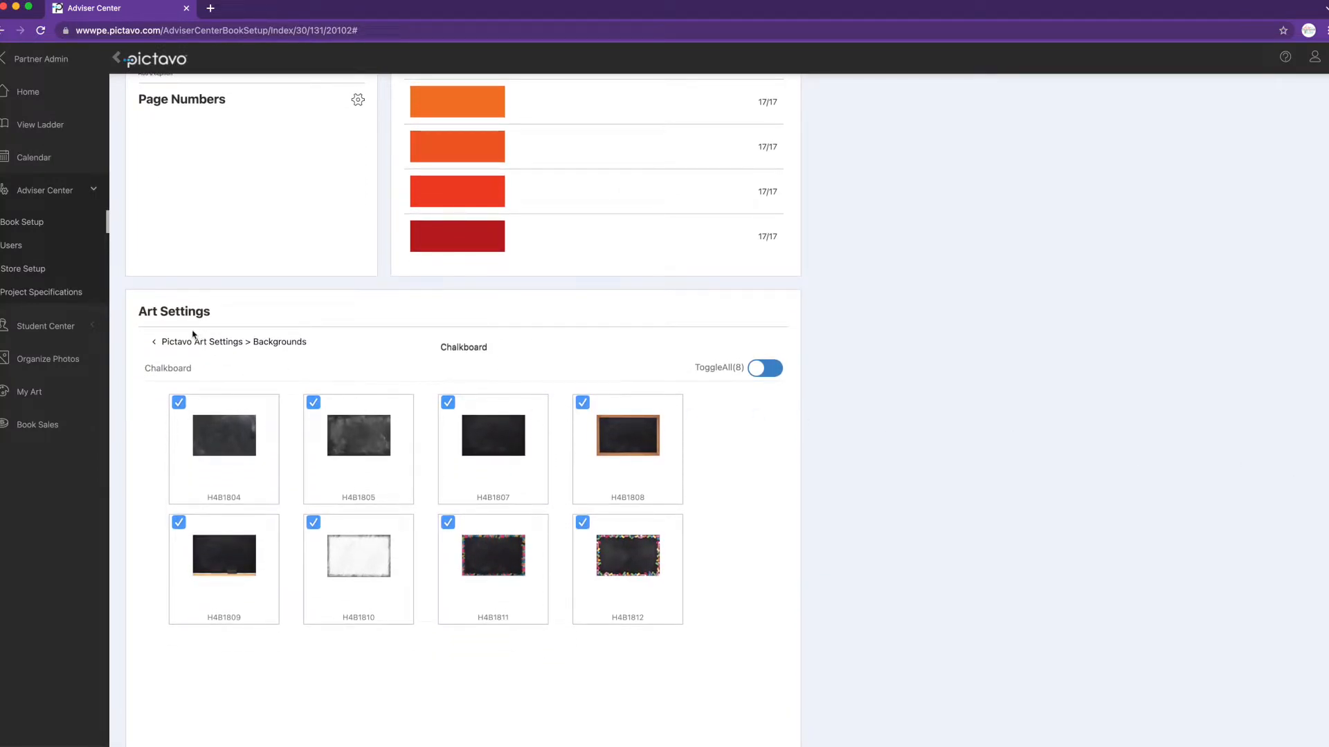
{"action": "left_click", "coordinate": [154, 341]}
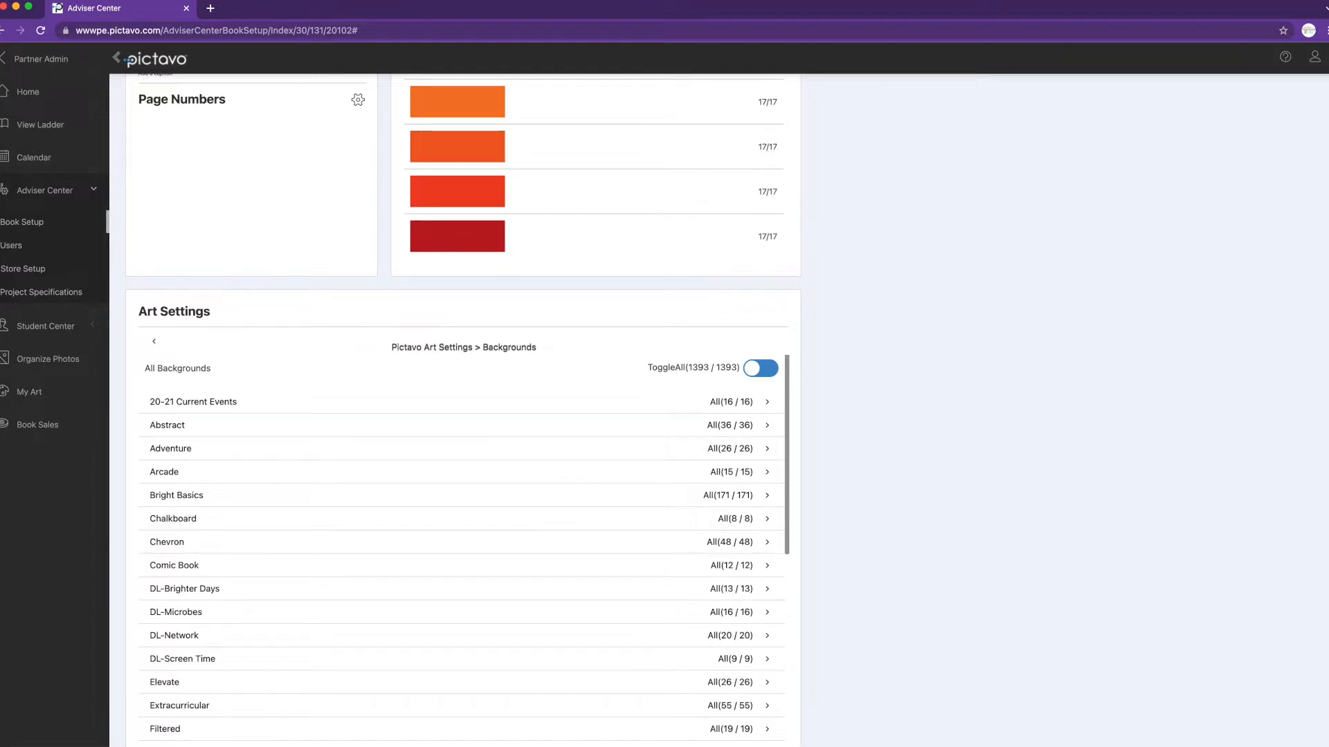
{"action": "scroll", "coordinate": [1322, 530], "scroll_direction": "down", "scroll_amount": 1}
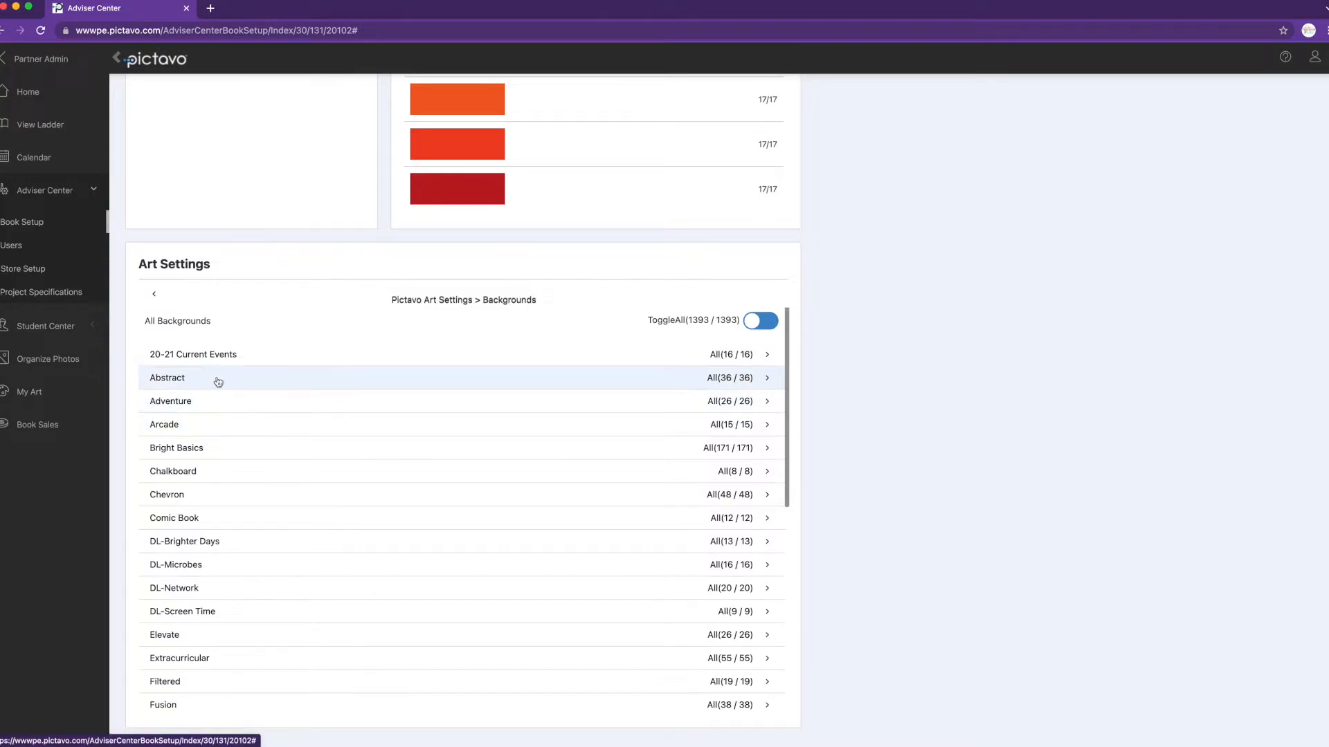
{"action": "left_click", "coordinate": [153, 294]}
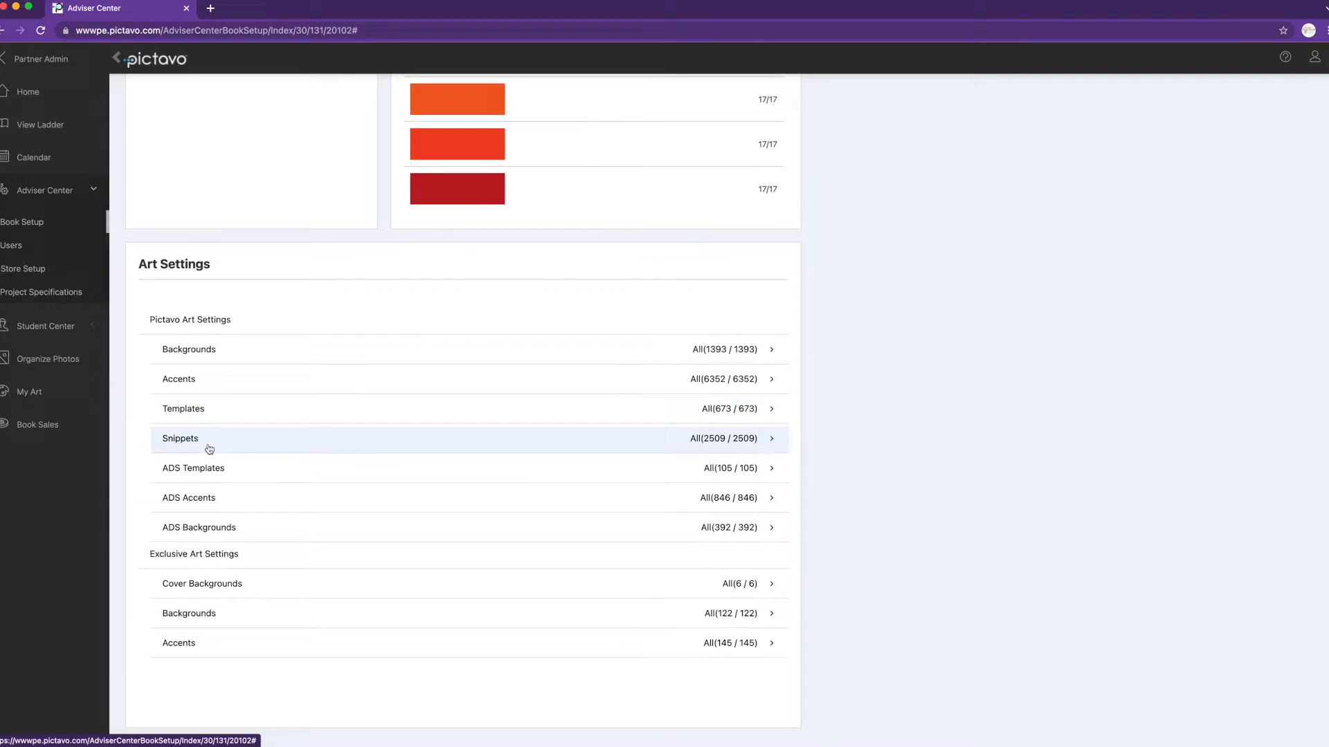
{"action": "left_click", "coordinate": [180, 470]}
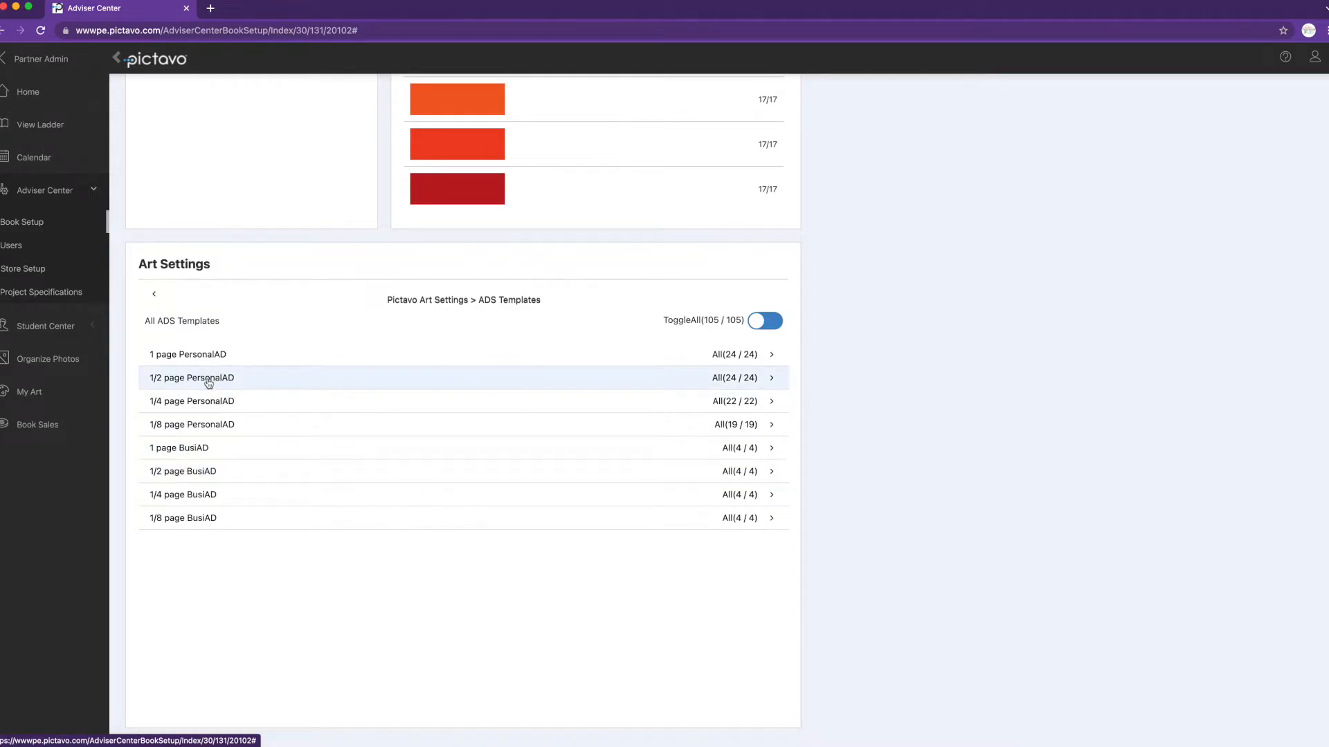
{"action": "left_click", "coordinate": [199, 363]}
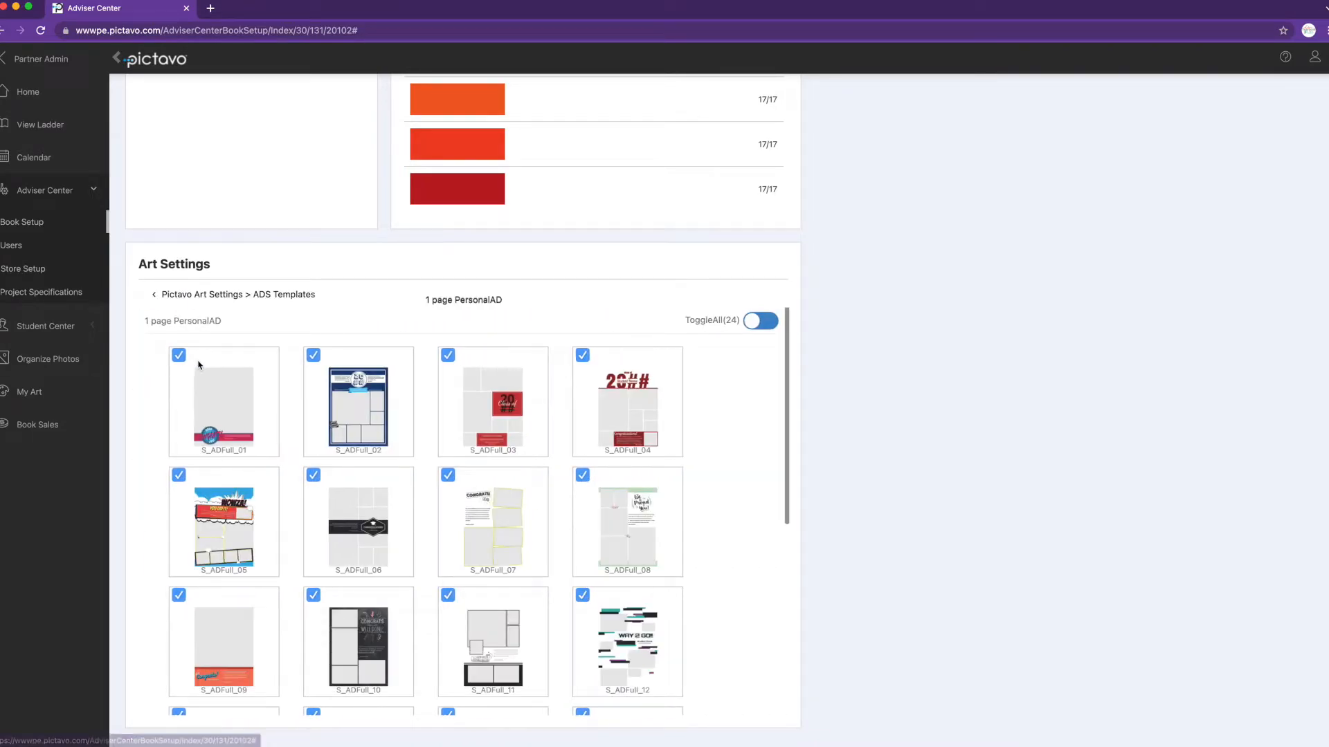
- Disable the ad templates S_ADFull_02, S_ADFull_03 and S_ADFull_04 and enable all three again
{"action": "left_click", "coordinate": [313, 355]}
{"action": "left_click", "coordinate": [448, 357]}
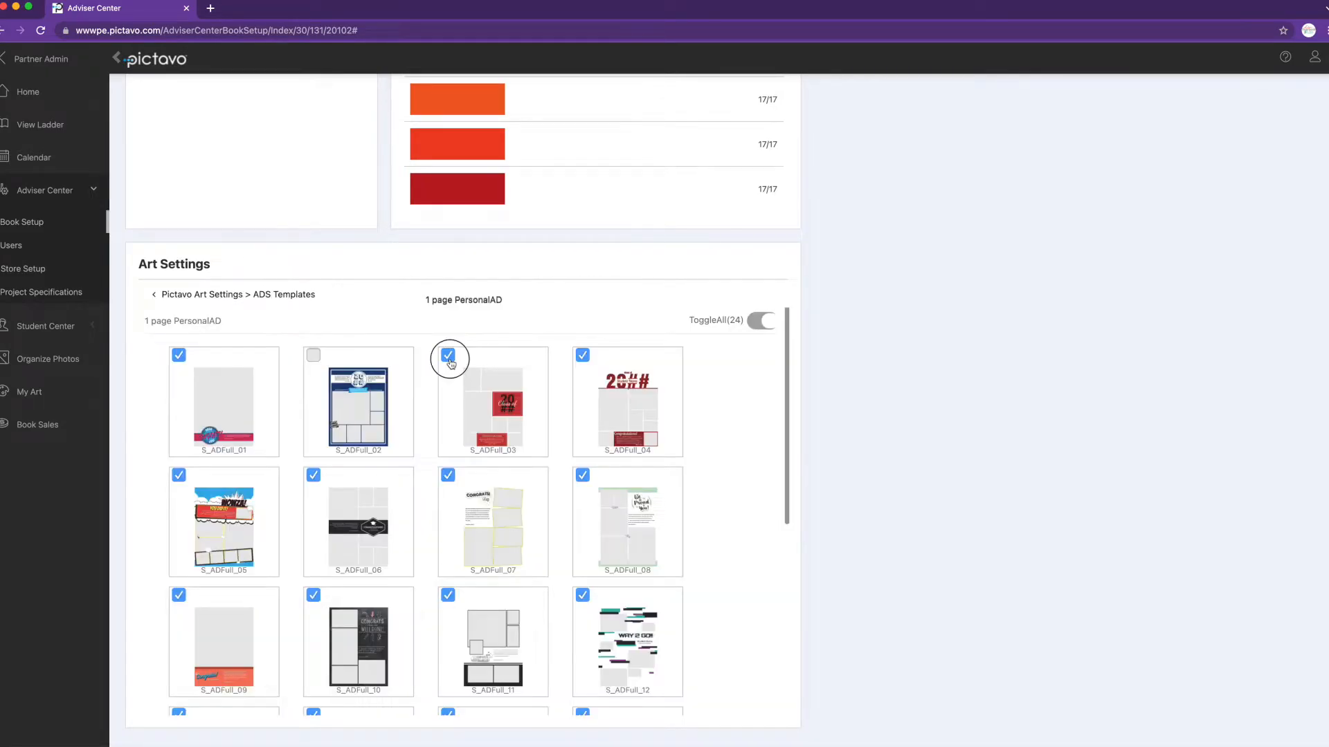
{"action": "left_click", "coordinate": [582, 356]}
{"action": "left_click", "coordinate": [314, 355]}
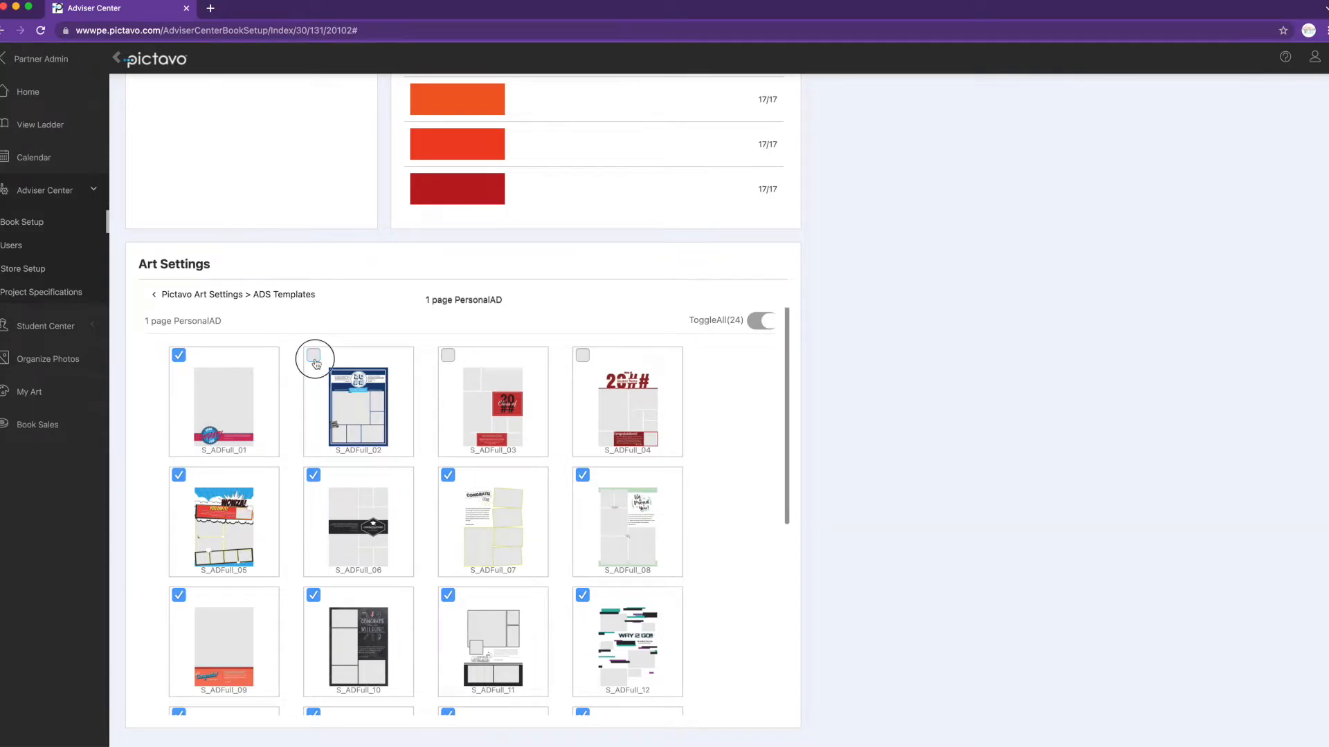
{"action": "left_click", "coordinate": [448, 357]}
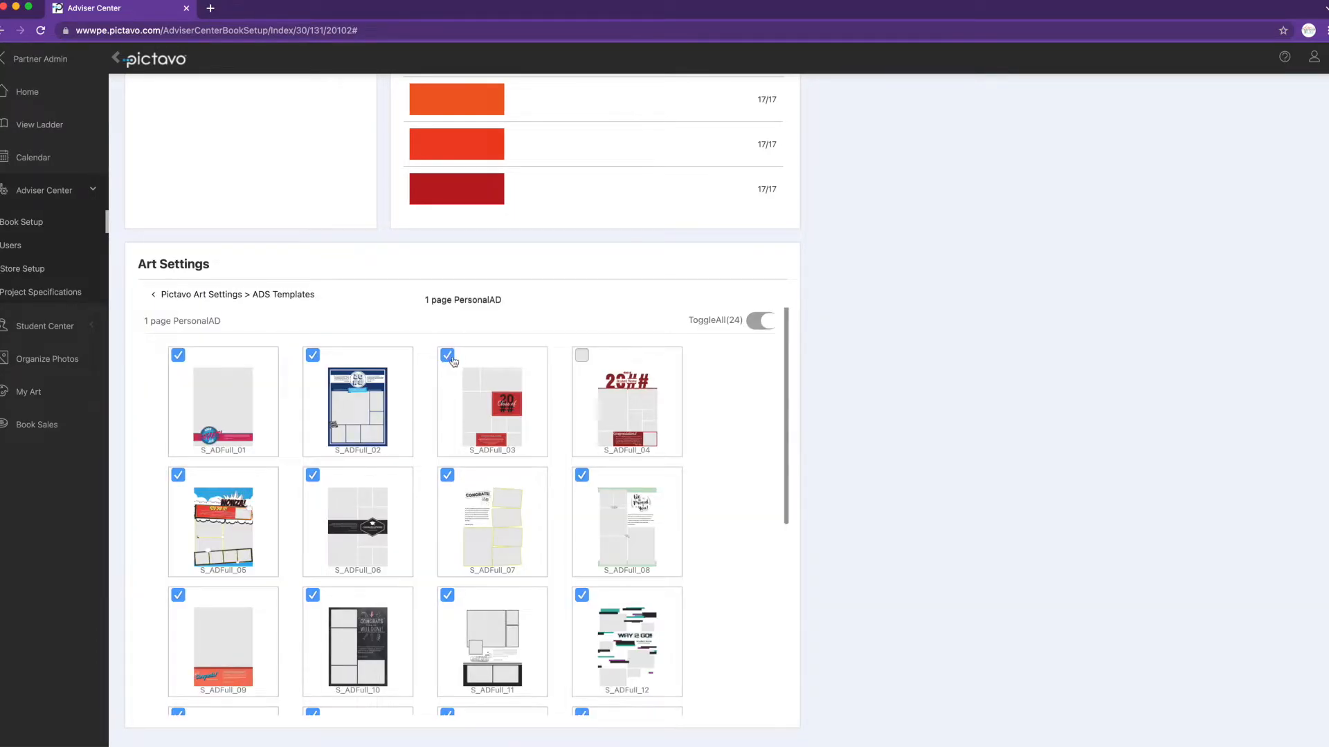
{"action": "left_click", "coordinate": [584, 357]}
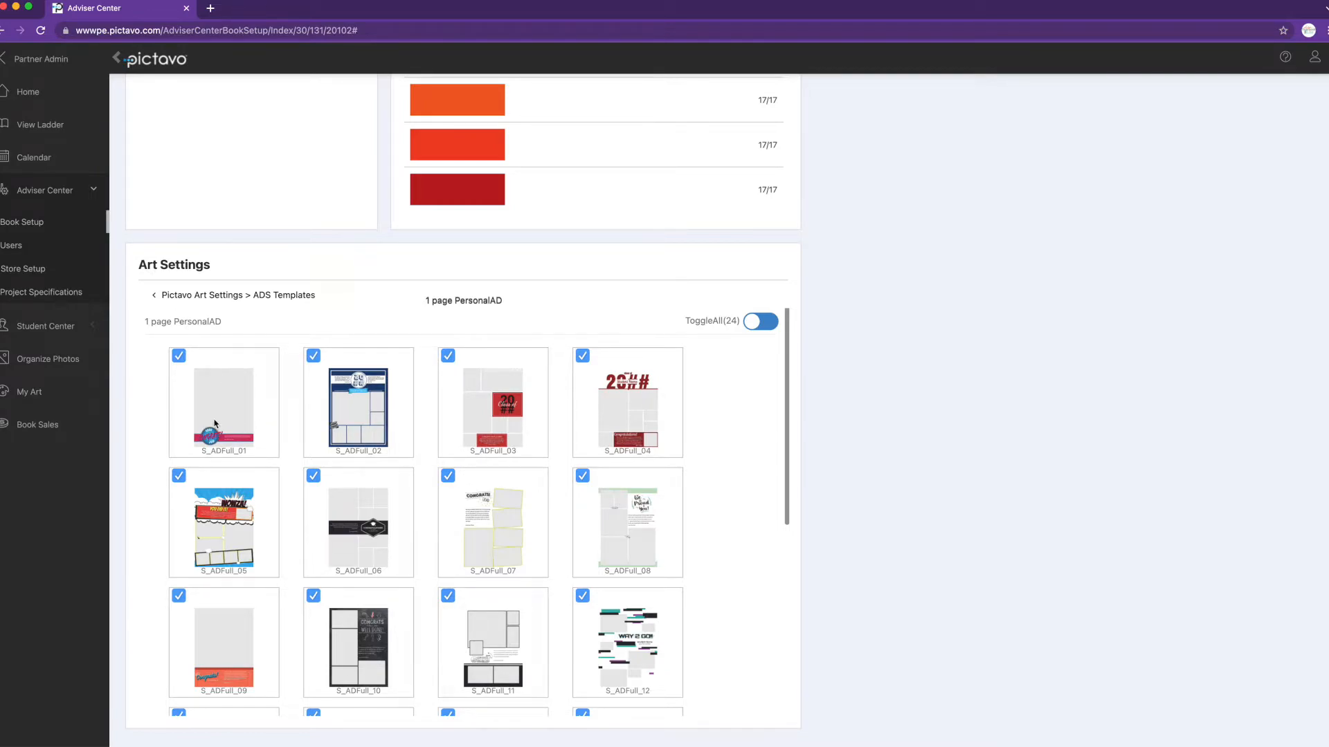
- Leave the 1 page PersonalAD templates and open the Project Specifications page of the Adviser Center
{"action": "left_click", "coordinate": [154, 295]}
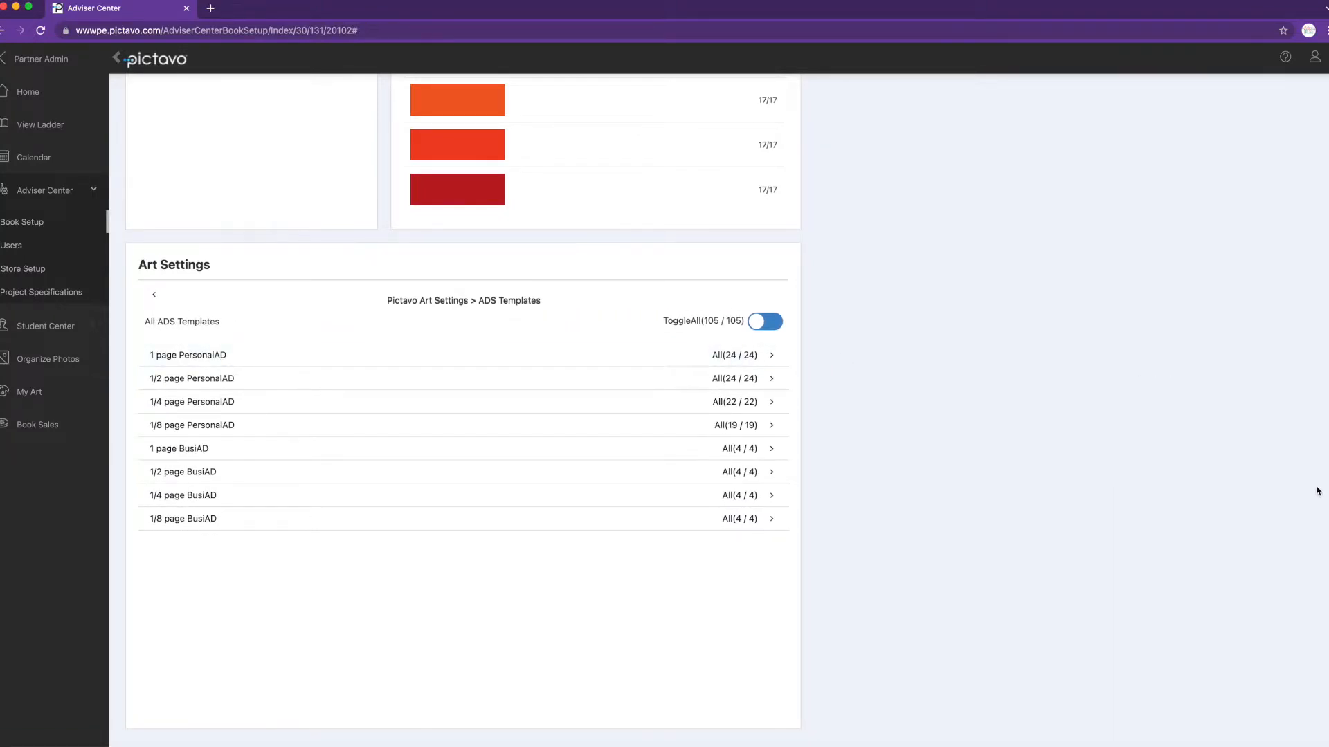
{"action": "scroll", "coordinate": [464, 408], "scroll_direction": "up", "scroll_amount": 10}
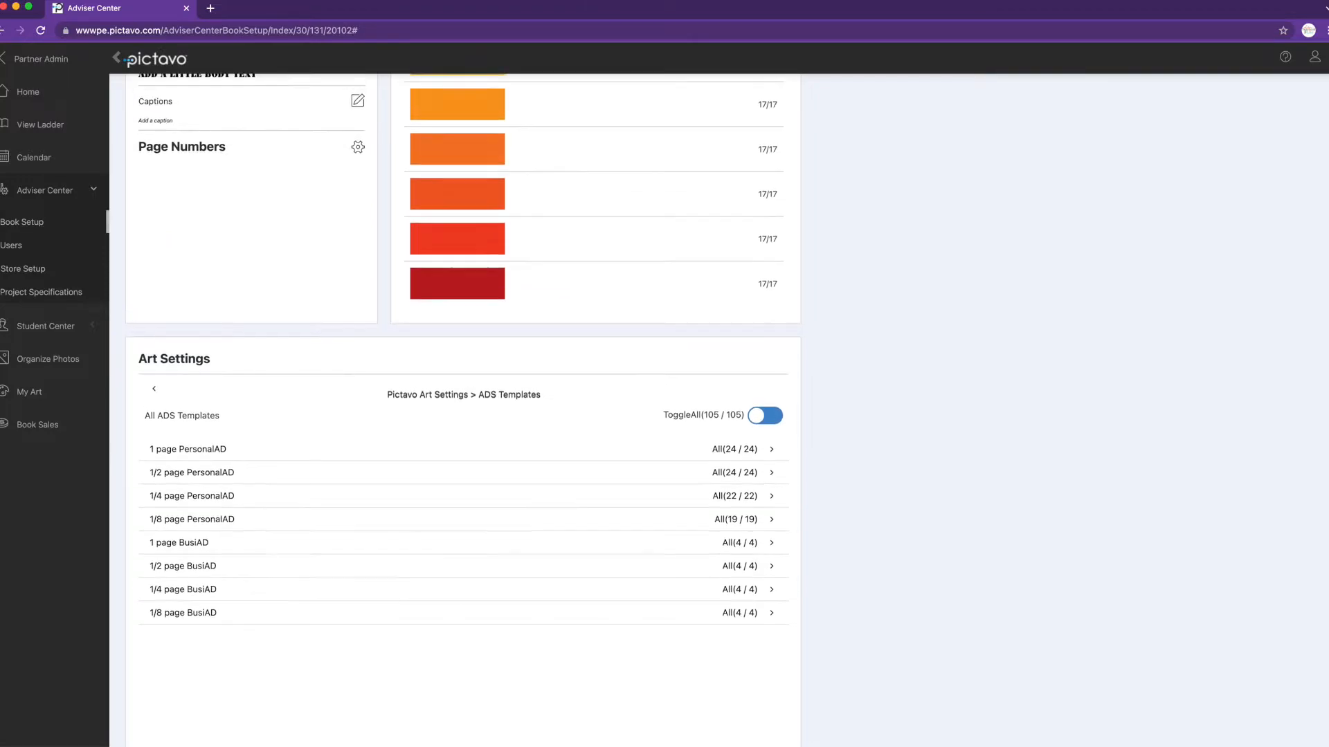
{"action": "scroll", "coordinate": [1315, 215], "scroll_direction": "up", "scroll_amount": 5}
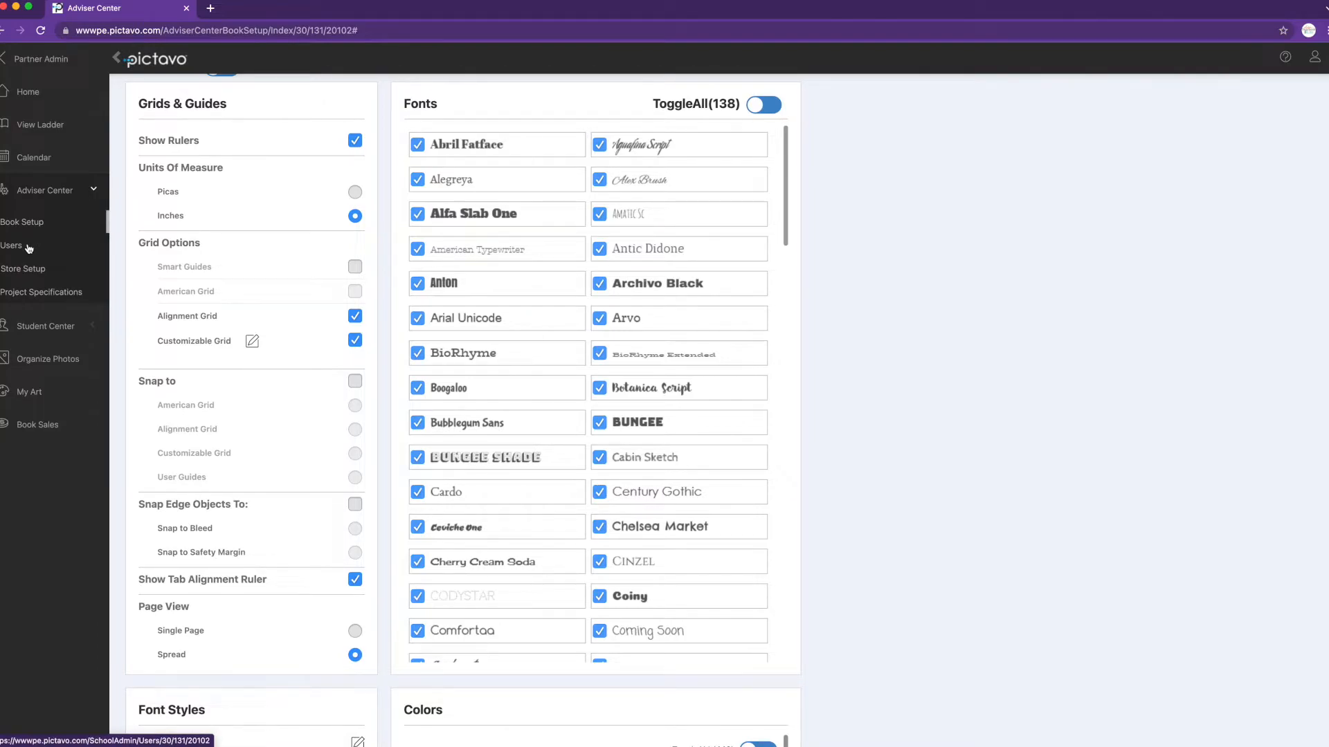
{"action": "left_click", "coordinate": [36, 296]}
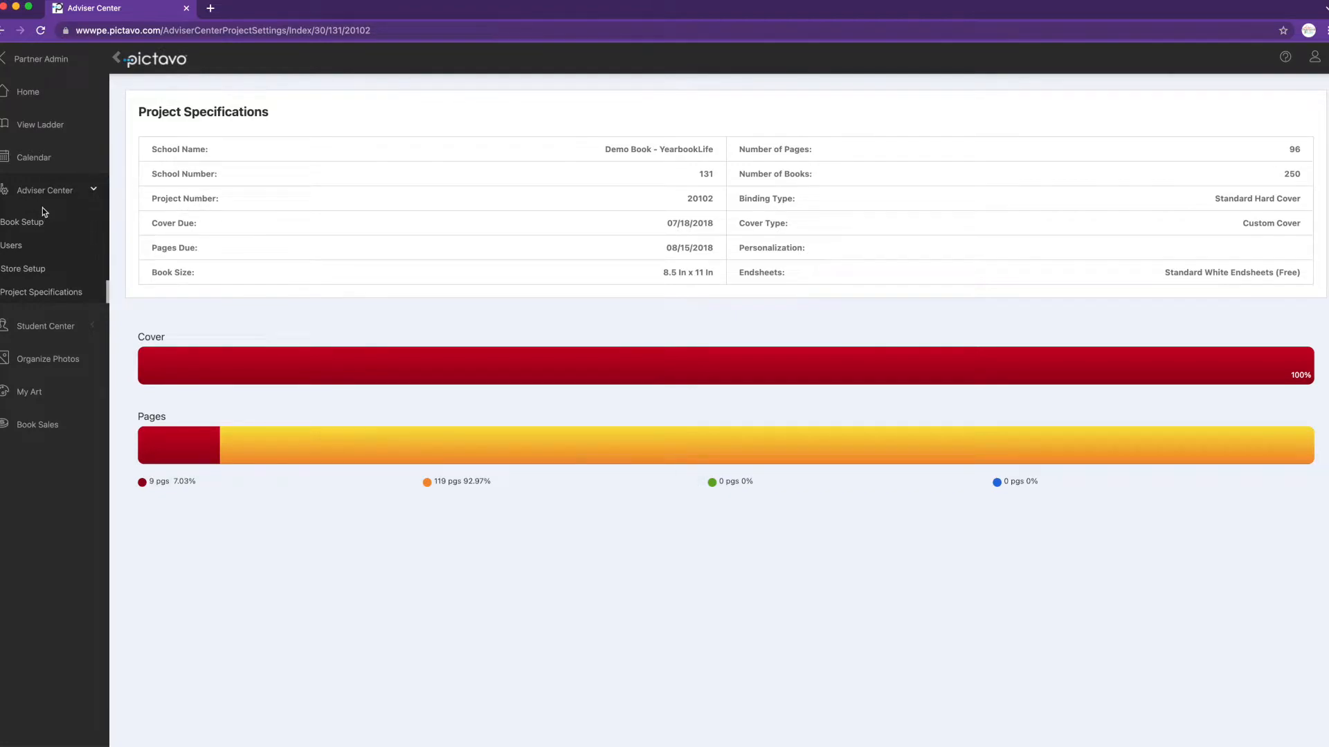
- Show the Student Center entries, then open the Photos albums under Organize Photos
{"action": "left_click", "coordinate": [58, 330]}
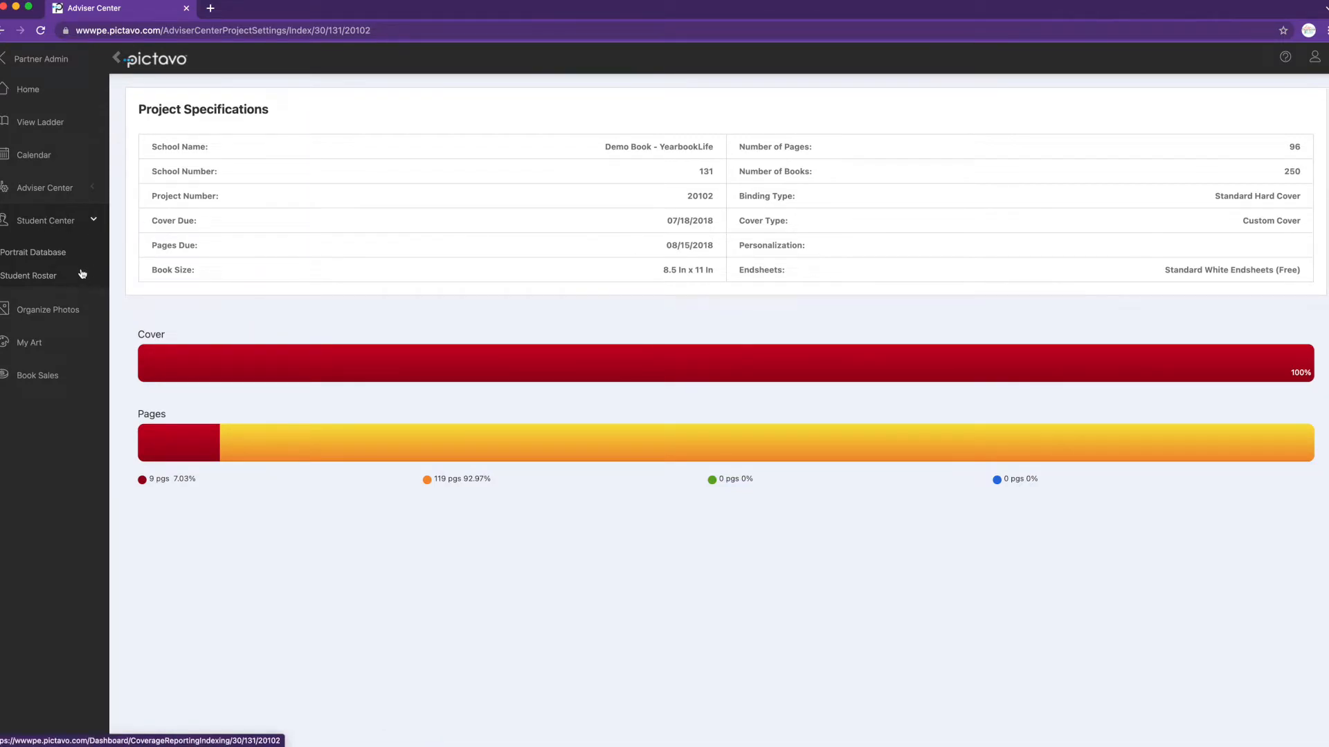
{"action": "left_click", "coordinate": [42, 316]}
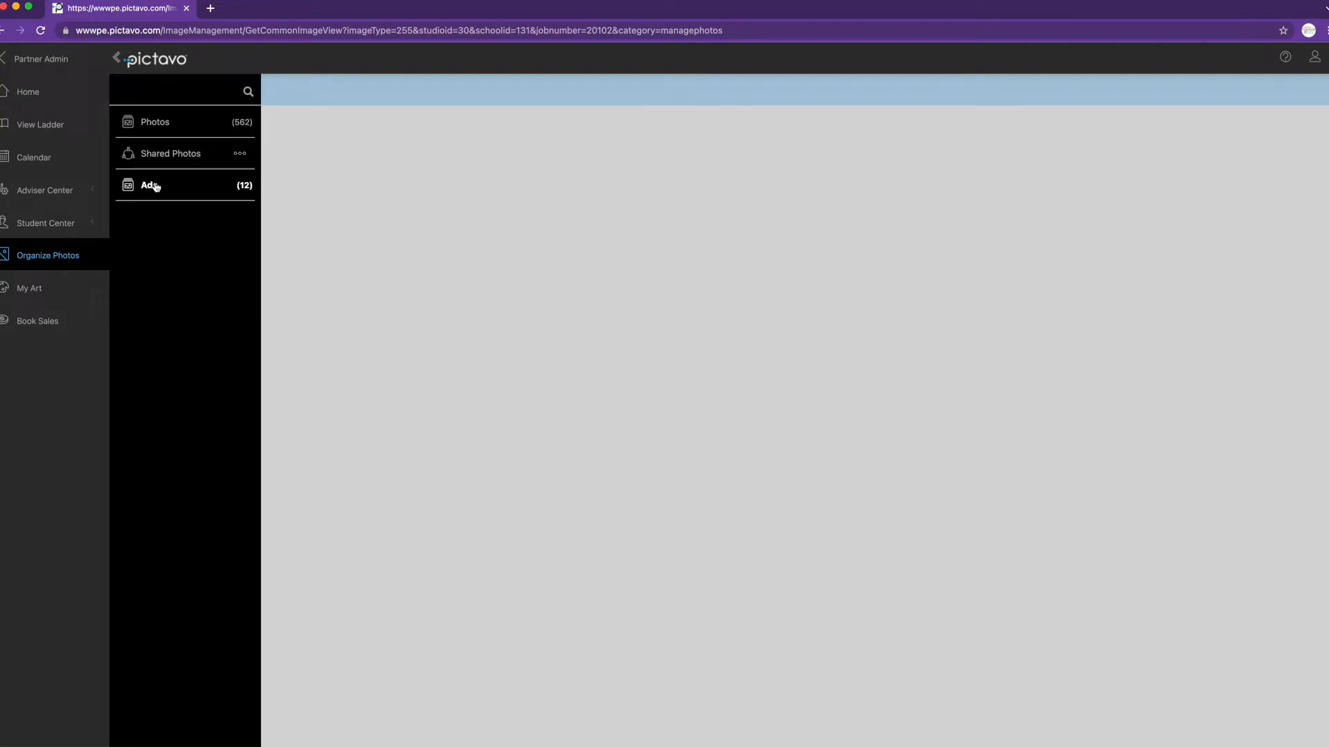
{"action": "left_click", "coordinate": [162, 130]}
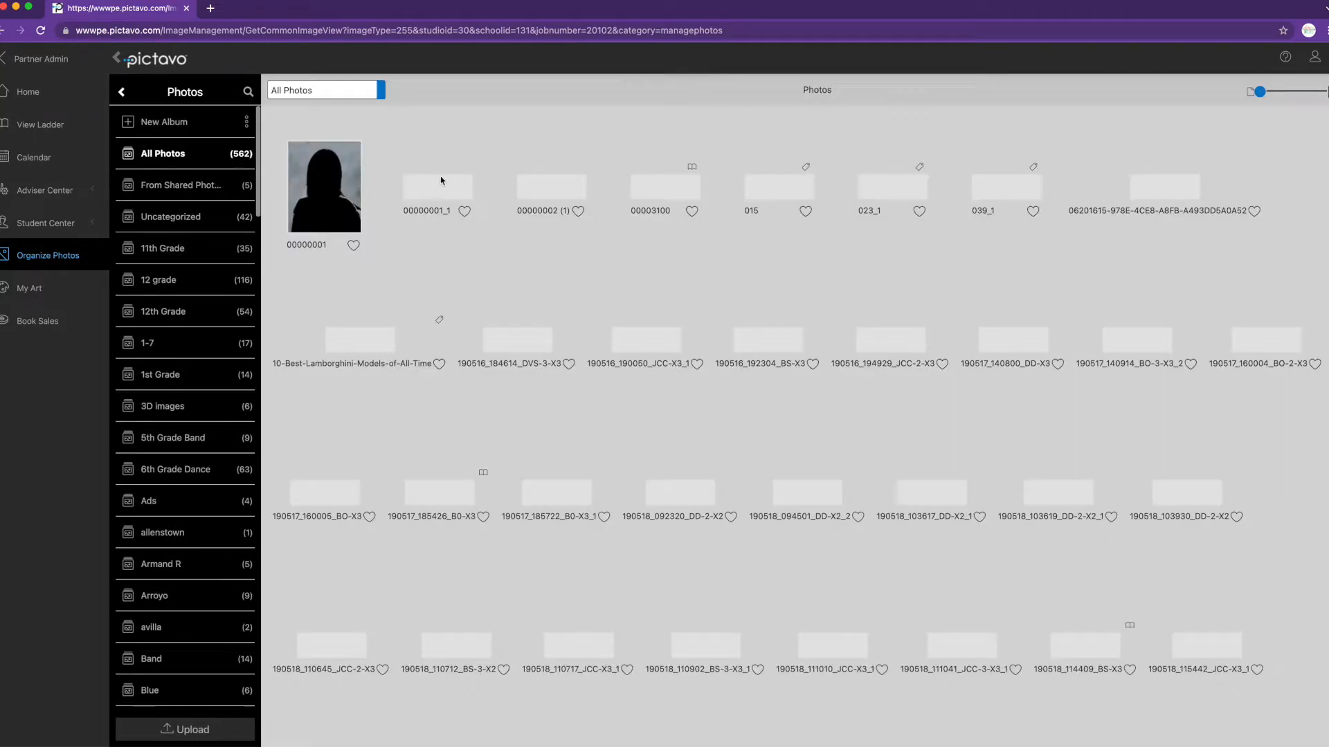
- Preview the photo 10-Best-Lamborghini-Models-of-All-Time.jpg, enlarge it and close the preview
{"action": "left_click", "coordinate": [1212, 188]}
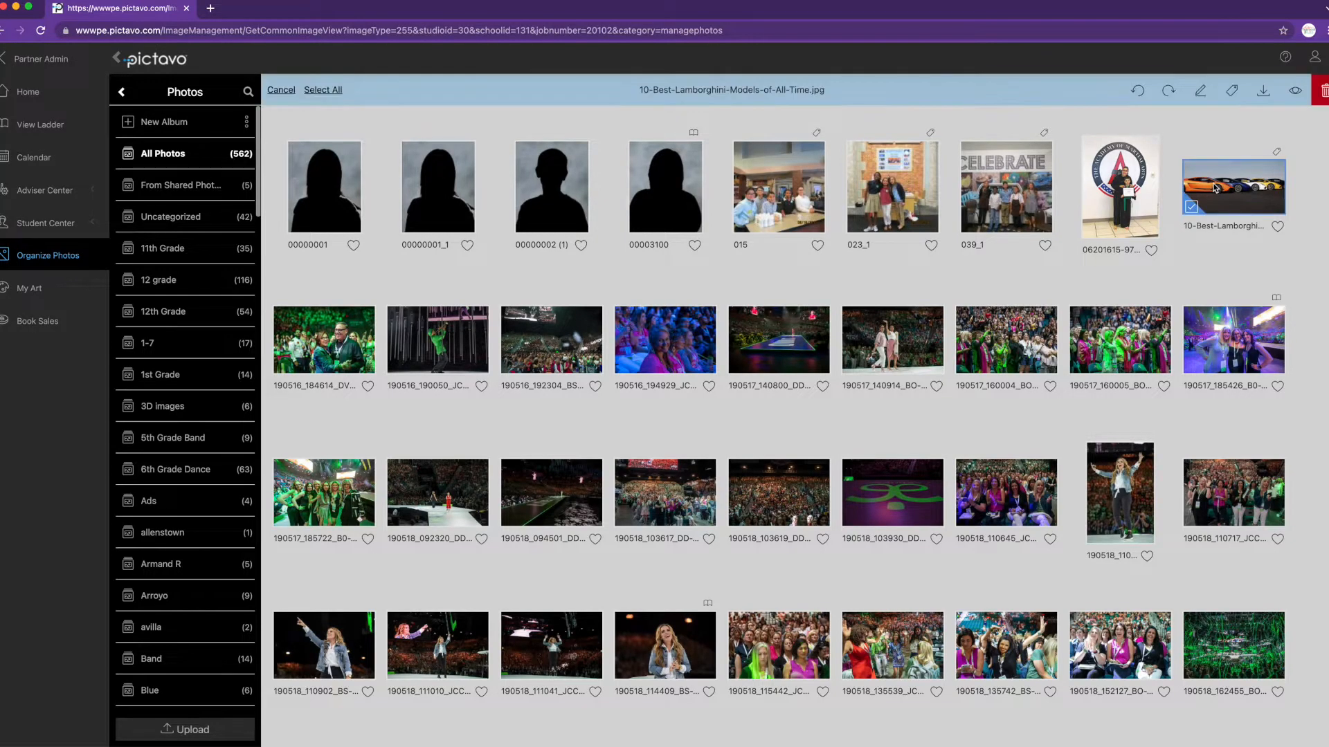
{"action": "left_click", "coordinate": [1294, 93]}
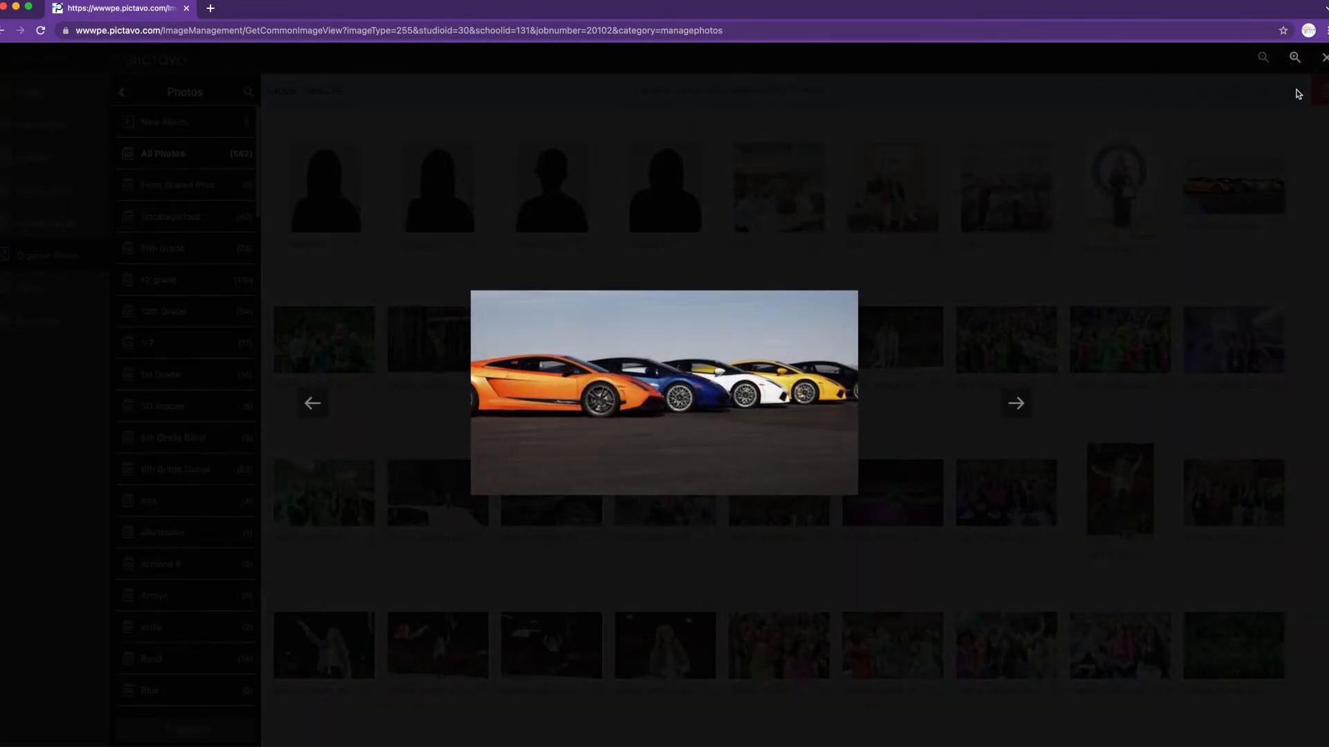
{"action": "left_click", "coordinate": [1294, 58]}
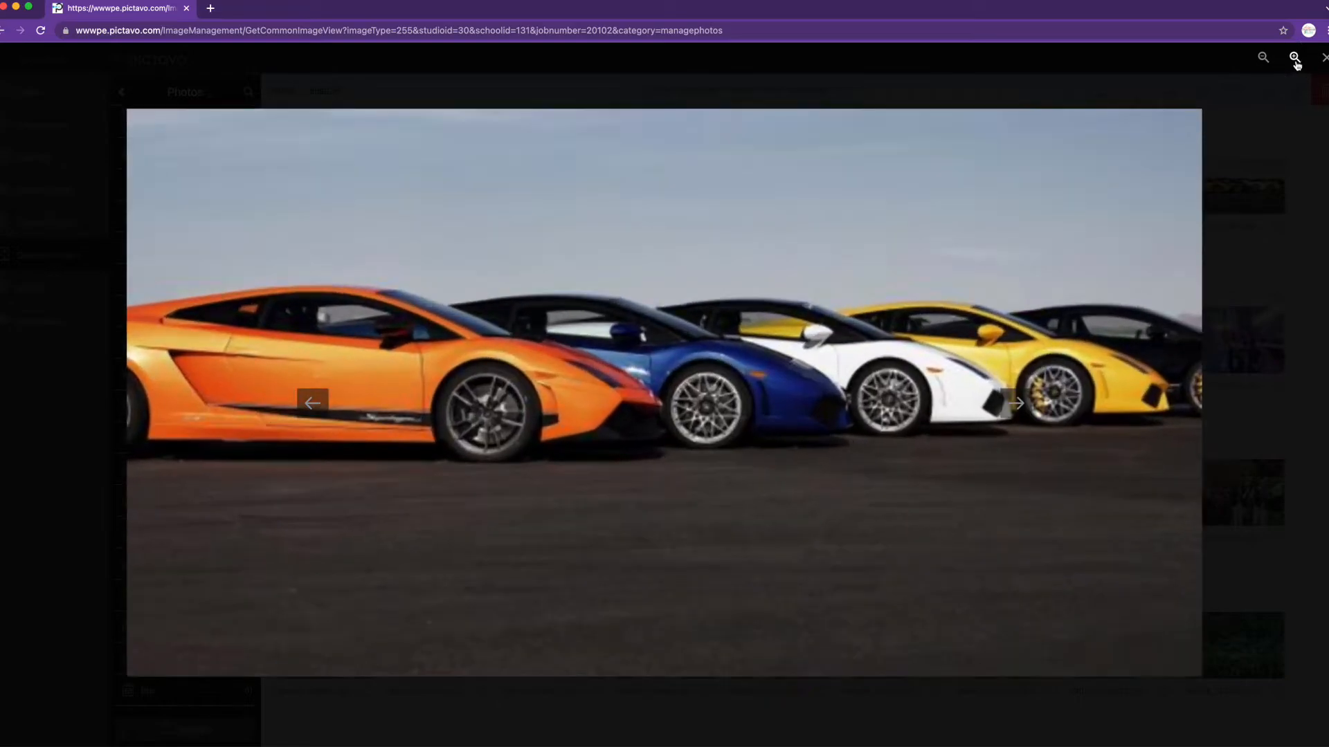
{"action": "left_click", "coordinate": [1294, 58]}
{"action": "left_click", "coordinate": [1320, 58]}
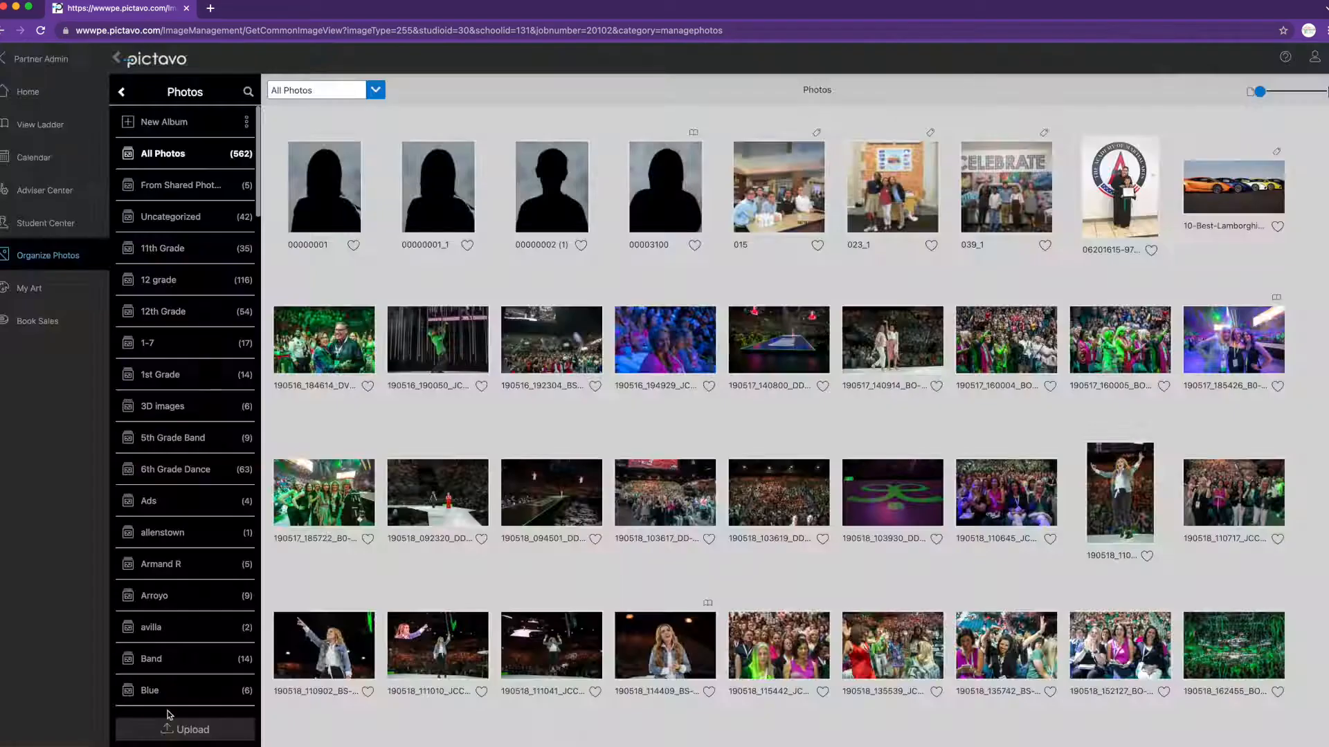
- Try to upload Screen Shot 2021-10-20 at 2.20.11 PM from My Computer, cancelling the photo tagging dialog
{"action": "left_click", "coordinate": [181, 730]}
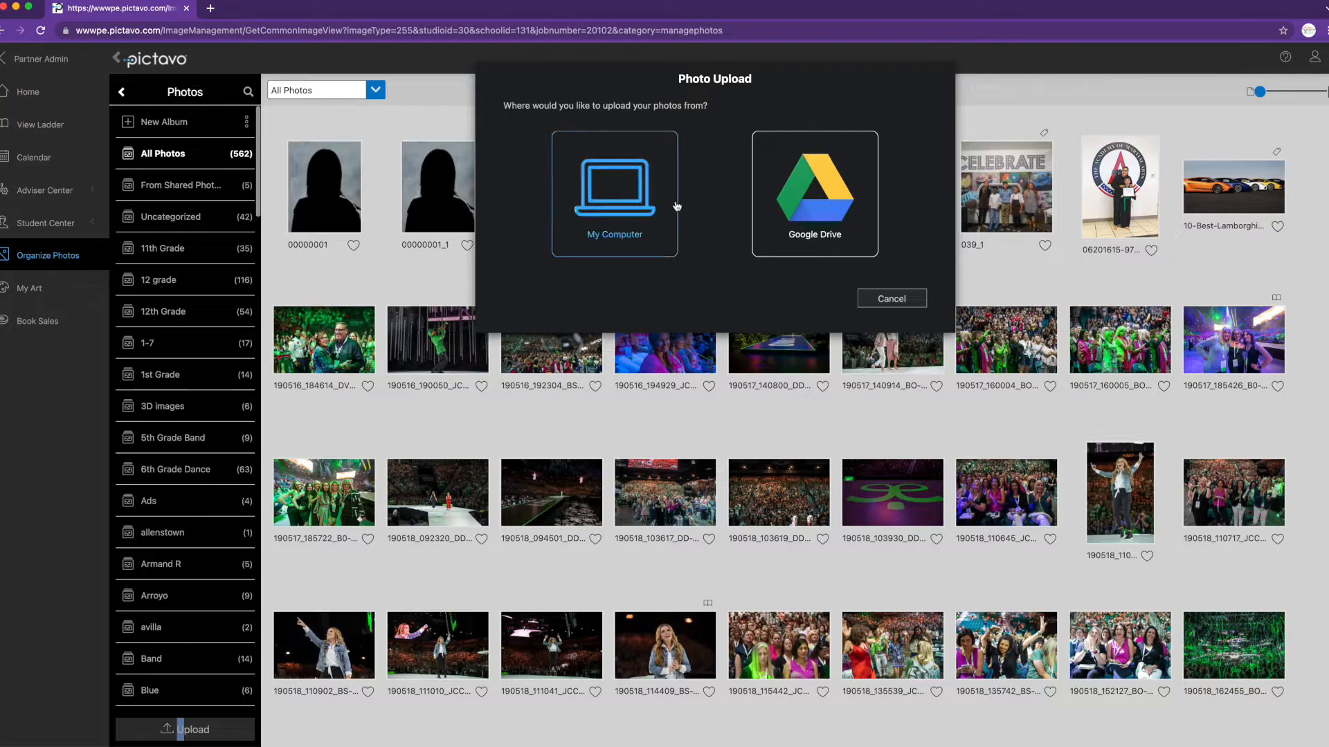
{"action": "left_click", "coordinate": [625, 199]}
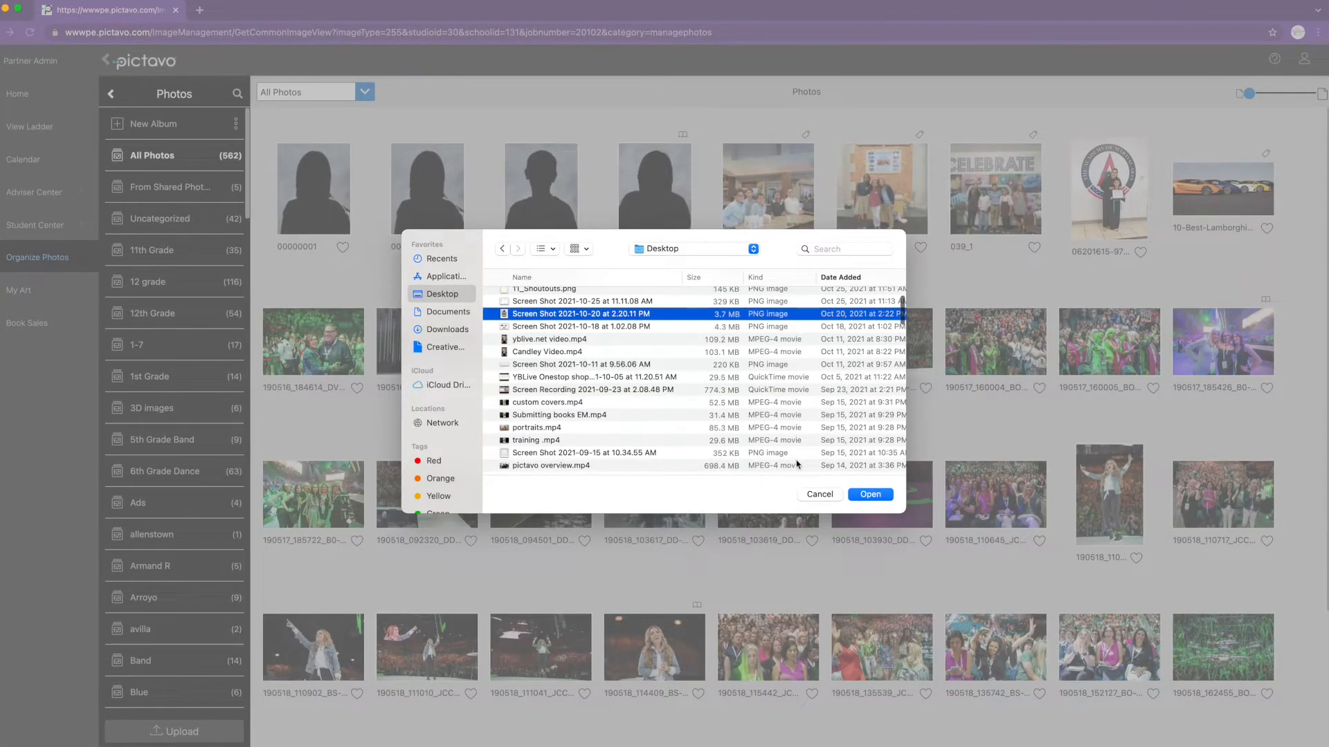
{"action": "left_click", "coordinate": [863, 494]}
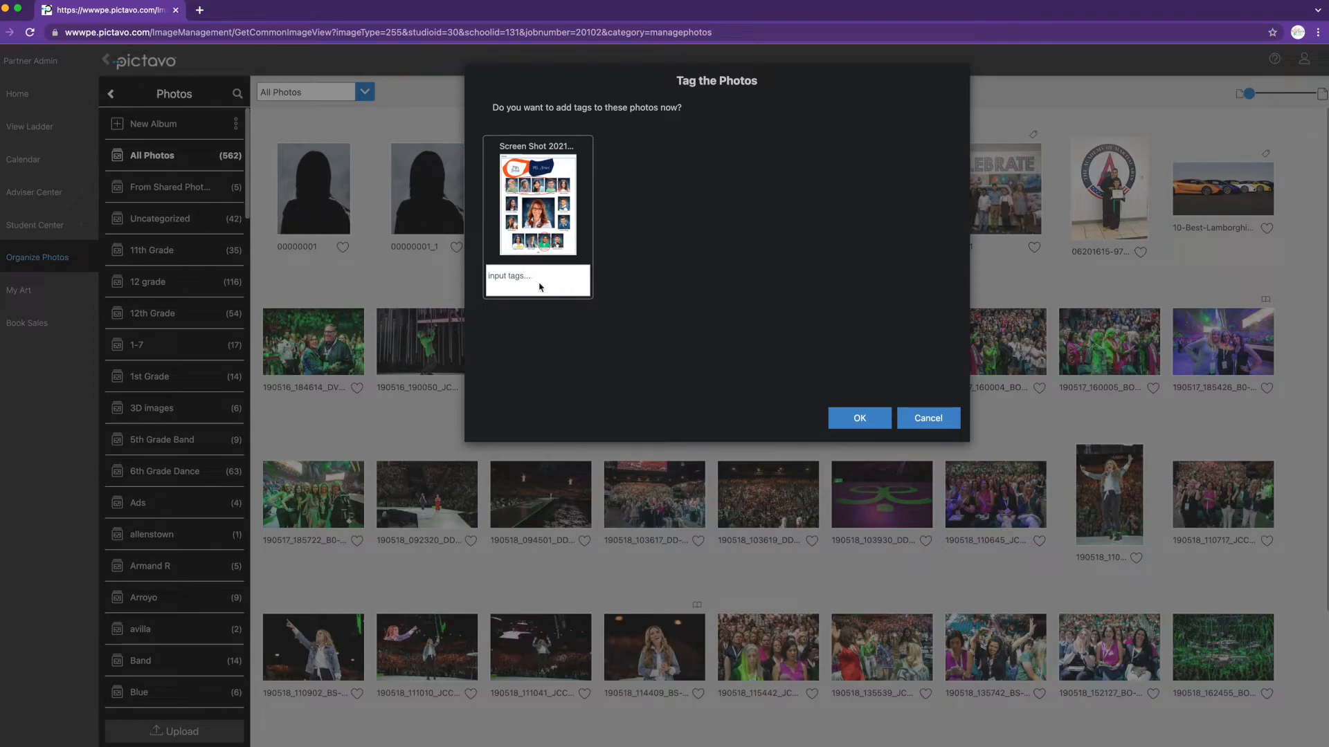
{"action": "left_click", "coordinate": [927, 419]}
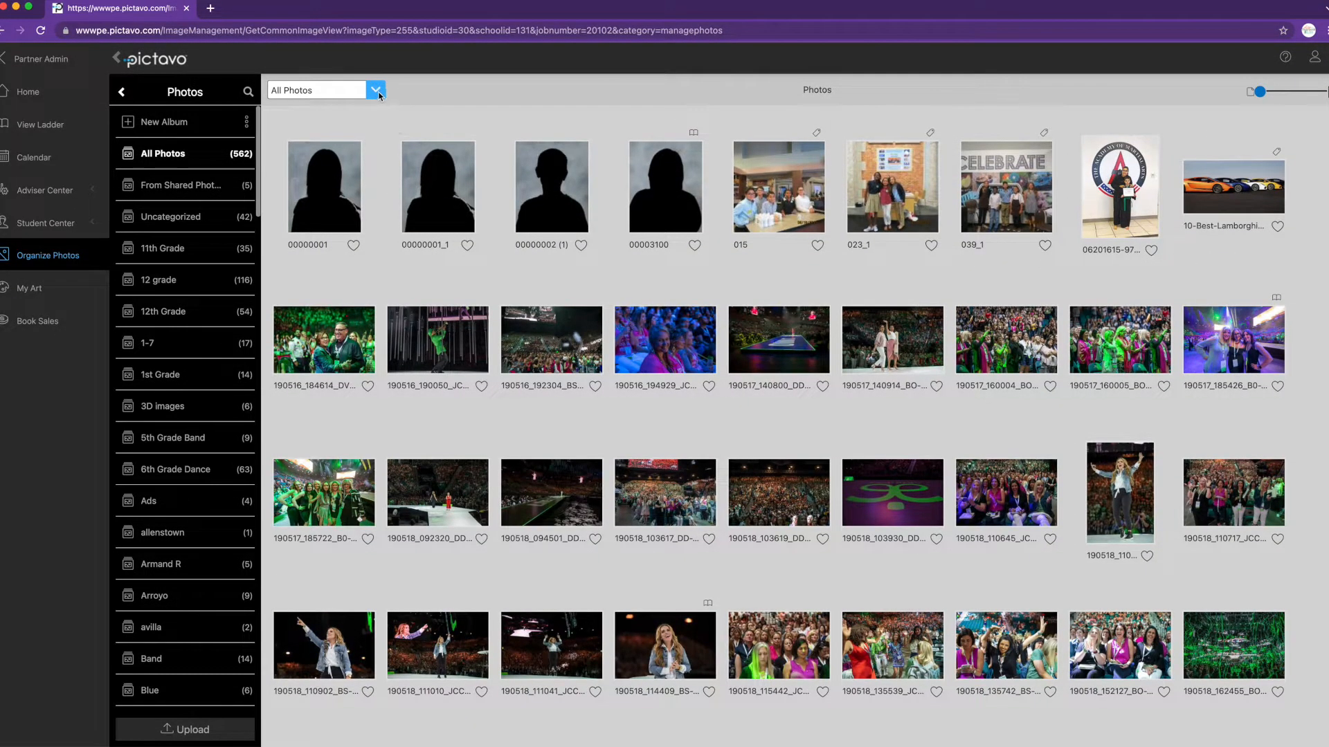
- Filter the photos to Used More Than Once, check which pages use Depositphotos_108968344_xl-2015.jpg, and leave the Photos albums
{"action": "left_click", "coordinate": [377, 91]}
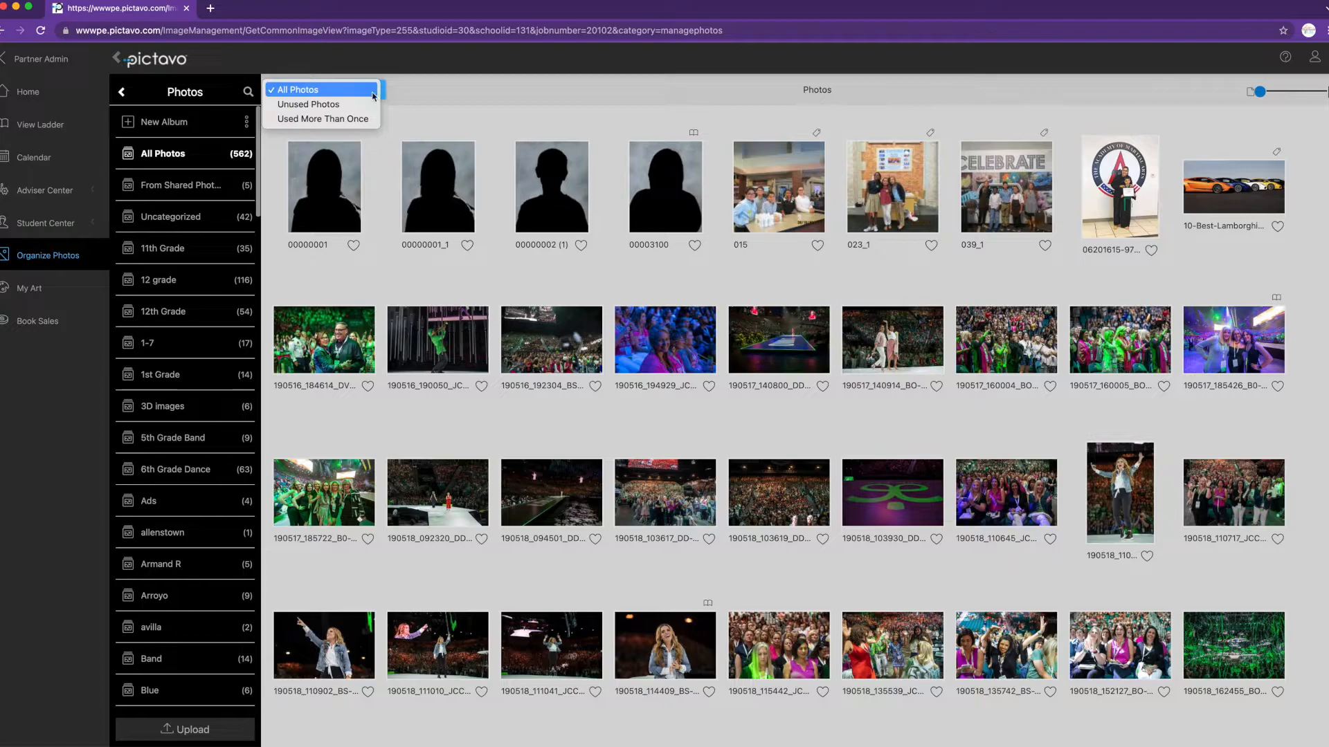
{"action": "left_click", "coordinate": [333, 120]}
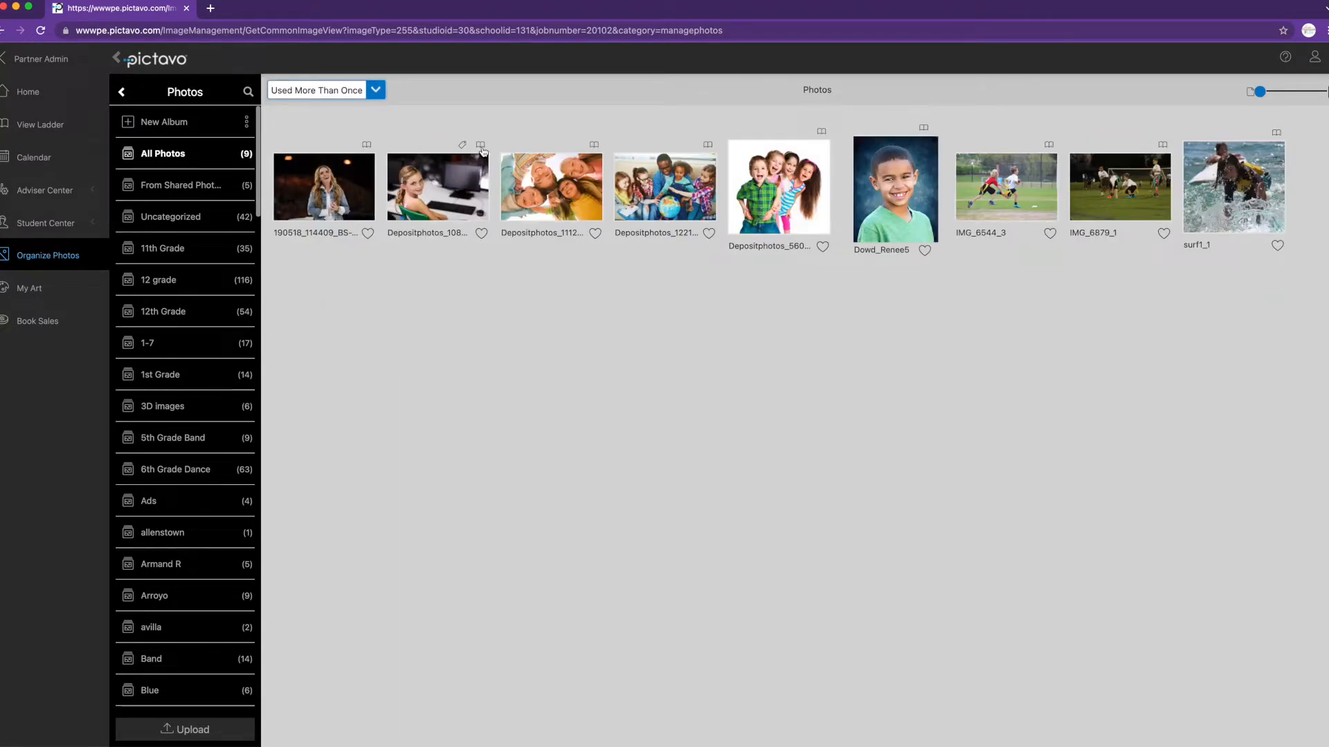
{"action": "mouse_move", "coordinate": [483, 149]}
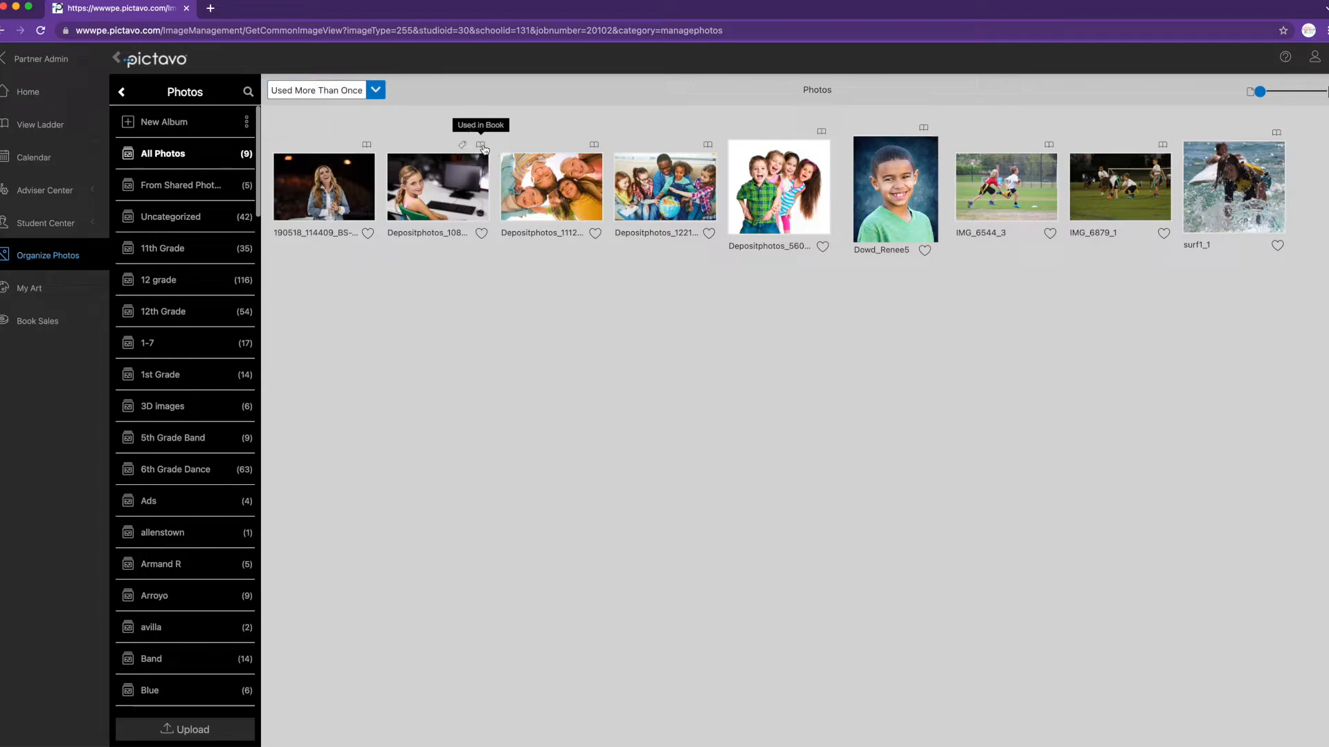
{"action": "left_click", "coordinate": [483, 149]}
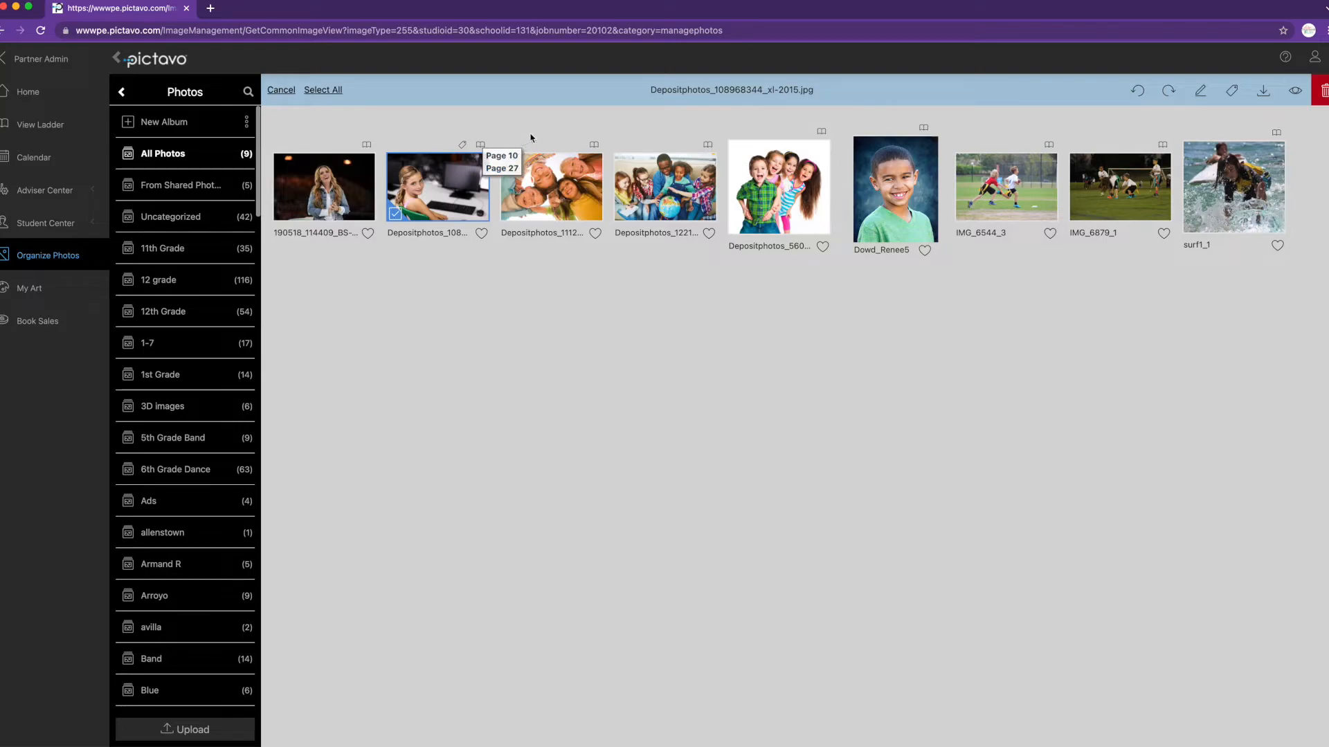
{"action": "left_click", "coordinate": [124, 94]}
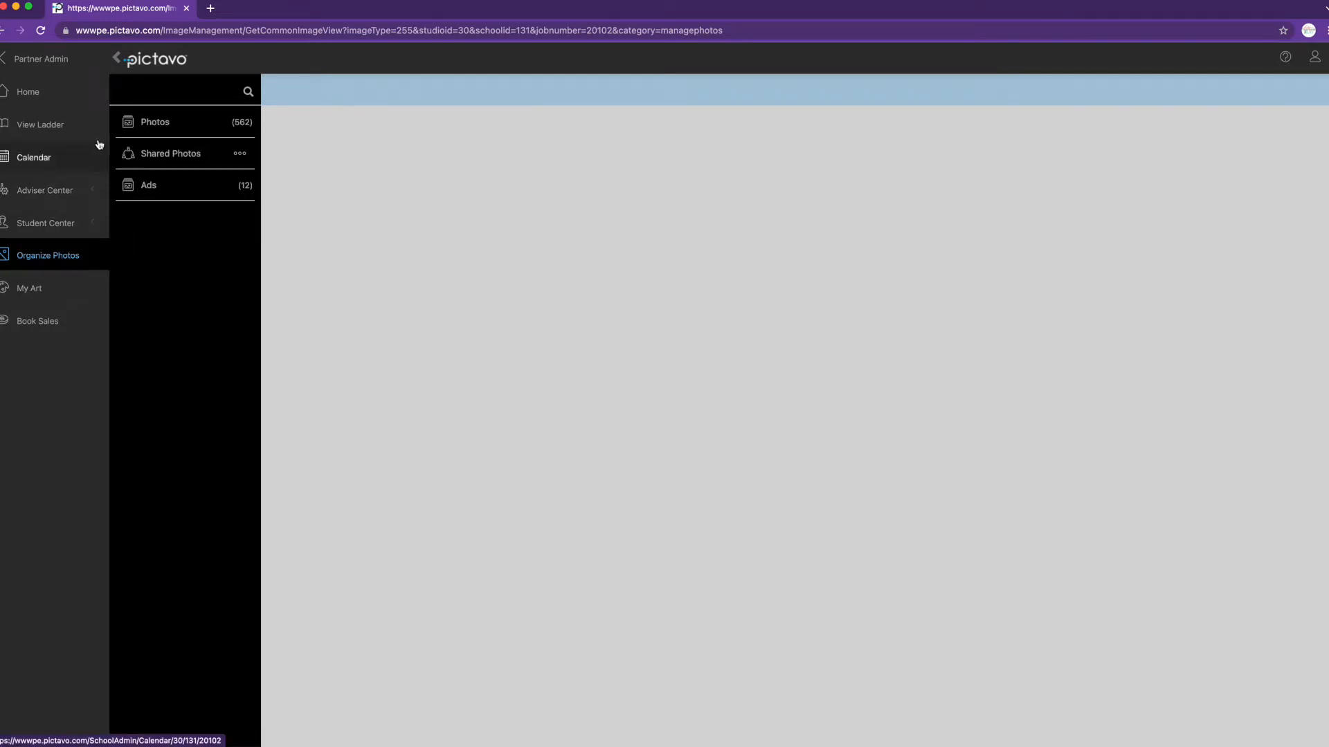
- Open the book's ladder and open the Homecoming and Pre-K & K spread, pages 6-7, for editing
{"action": "left_click", "coordinate": [54, 130]}
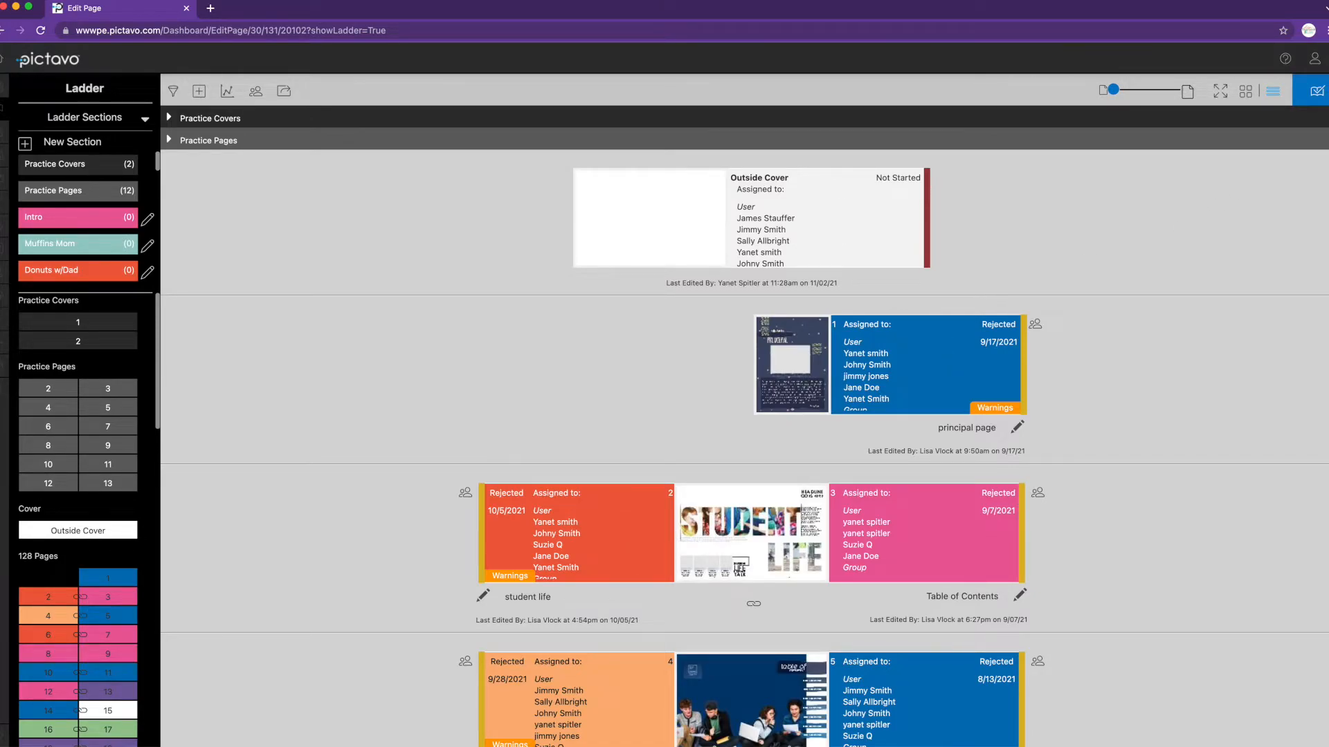
{"action": "scroll", "coordinate": [745, 426], "scroll_direction": "down", "scroll_amount": 9}
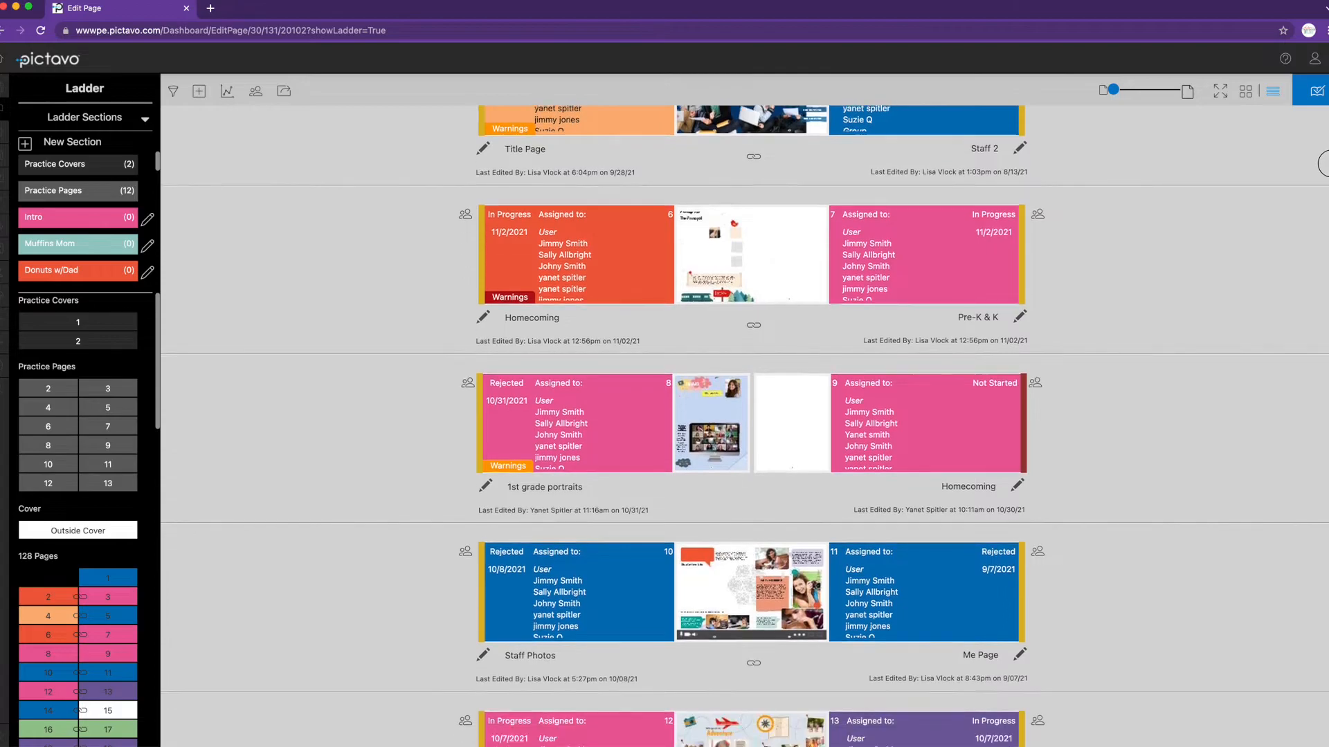
{"action": "scroll", "coordinate": [745, 425], "scroll_direction": "down", "scroll_amount": 8}
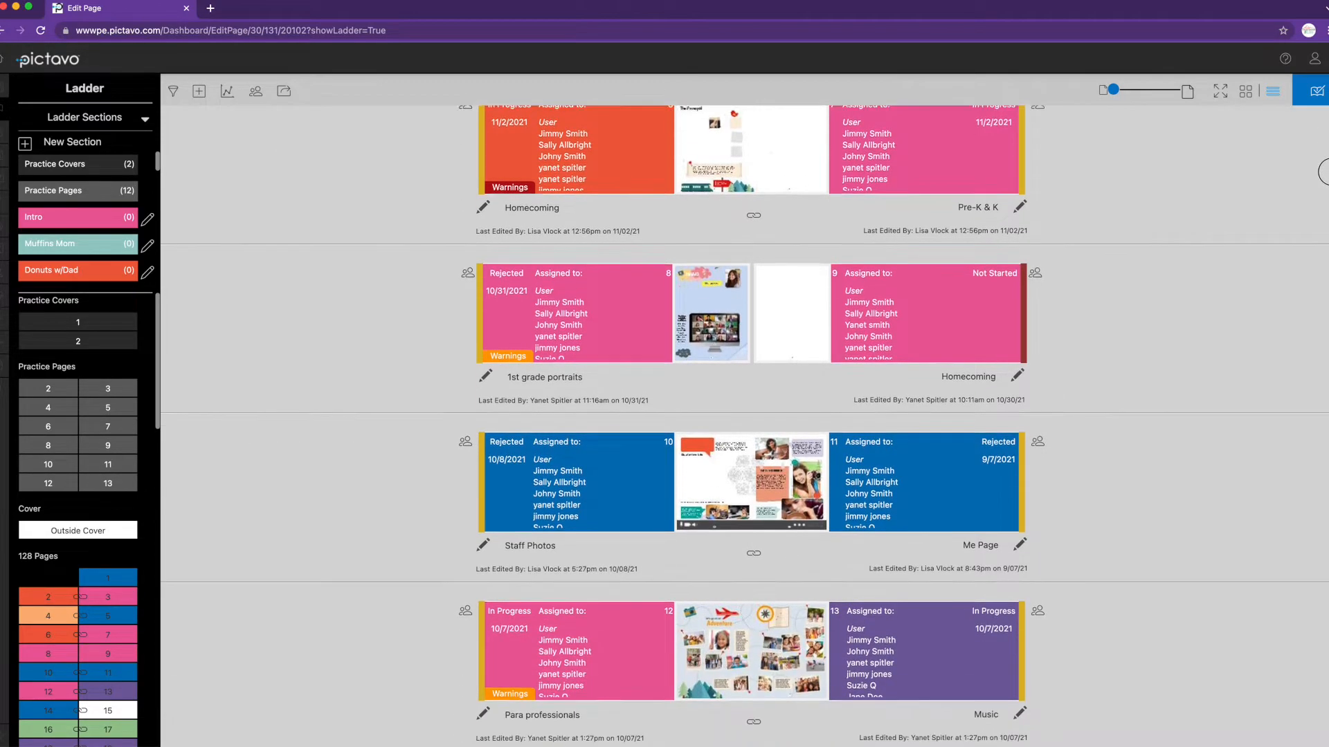
{"action": "scroll", "coordinate": [744, 426], "scroll_direction": "up", "scroll_amount": 5}
{"action": "scroll", "coordinate": [730, 261], "scroll_direction": "up", "scroll_amount": 5}
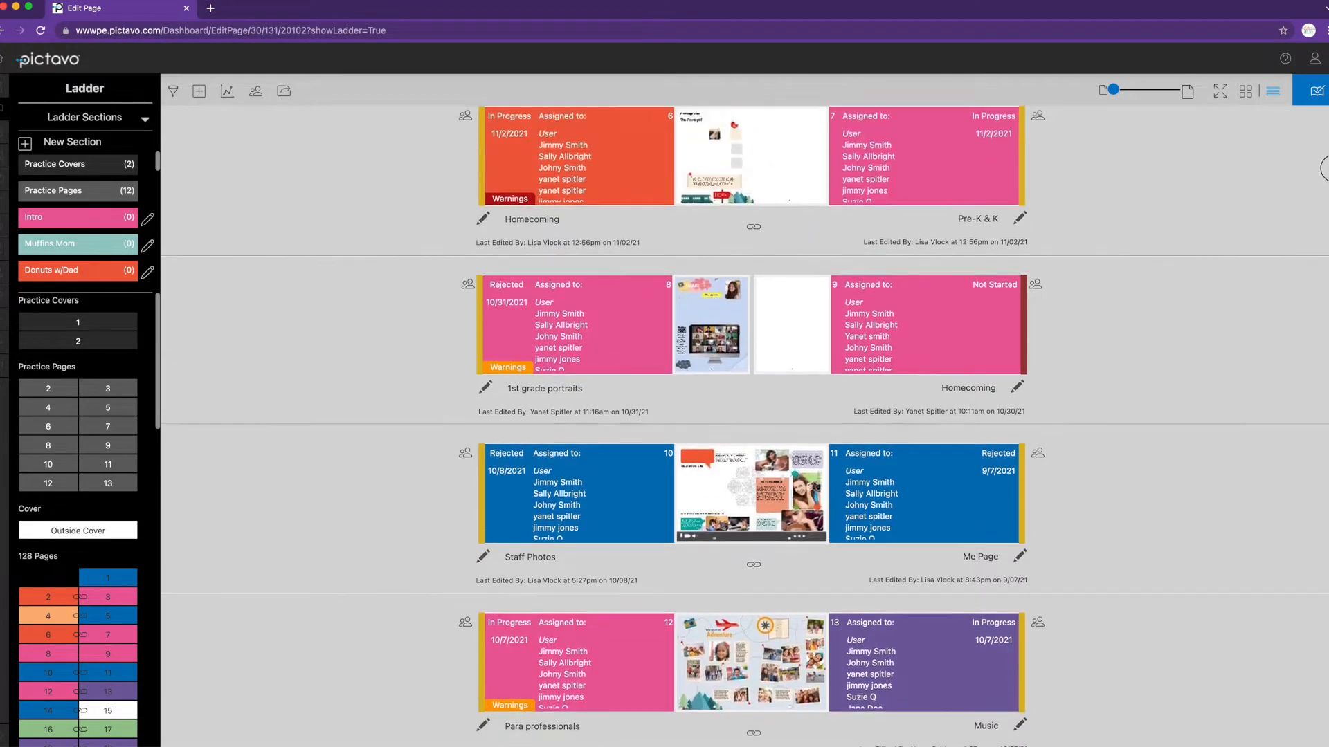
{"action": "left_click_drag", "start_coordinate": [729, 260], "coordinate": [727, 258]}
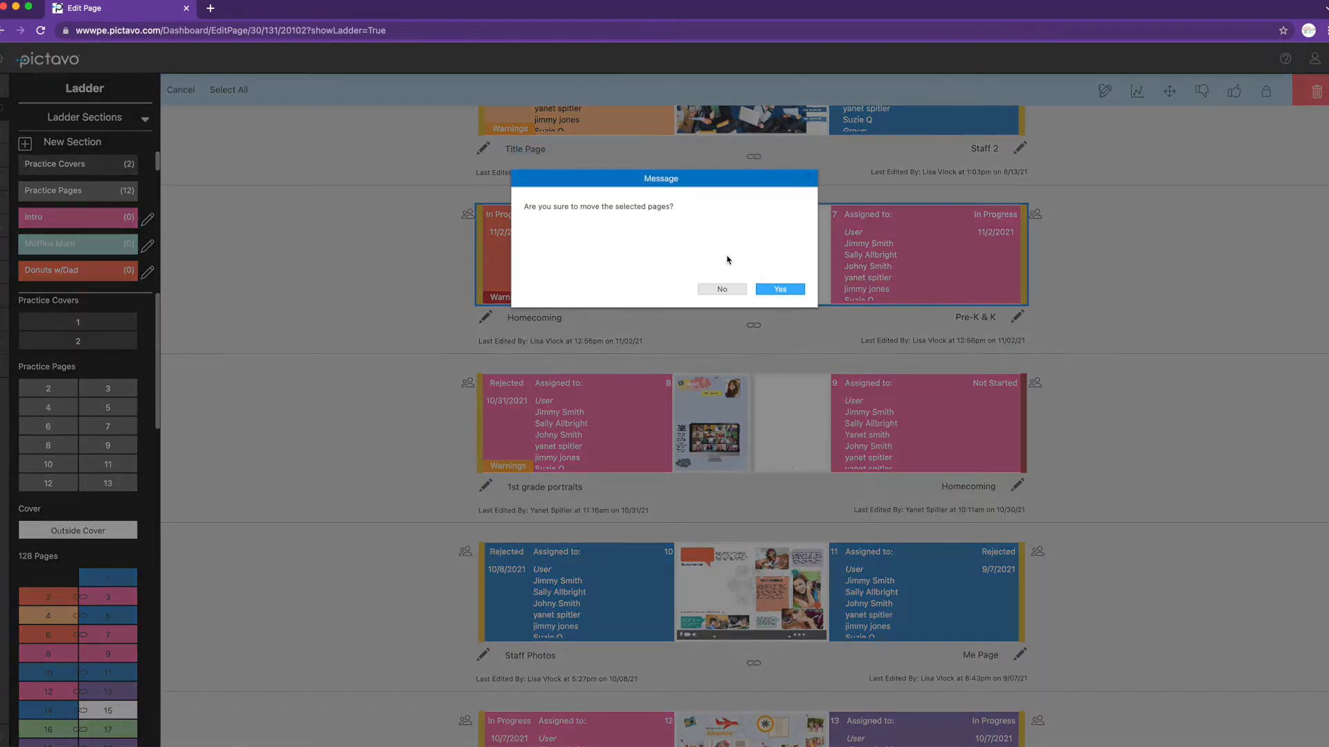
{"action": "left_click", "coordinate": [759, 289]}
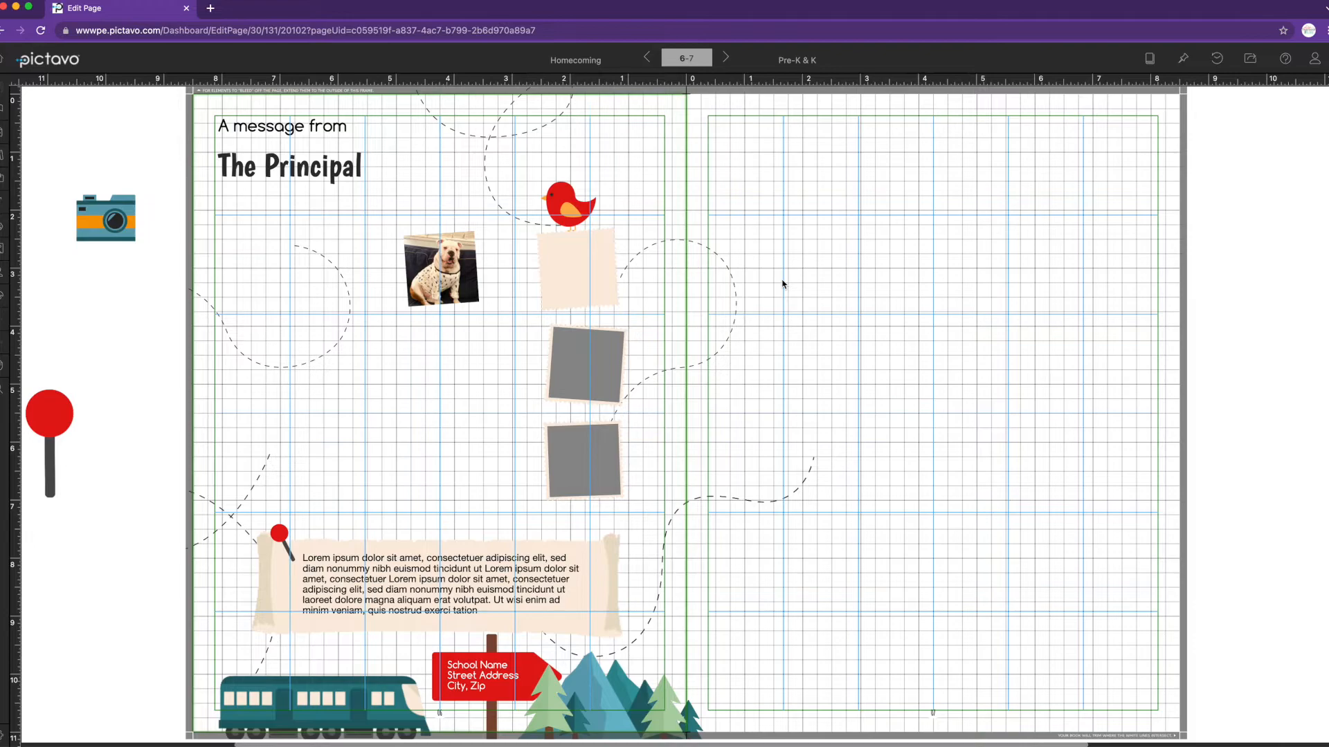
- Cycle through the grid display on spread 6-7 and leave the grid and column lines hidden
{"action": "key", "text": "g"}
{"action": "key", "text": "g"}
{"action": "key", "text": "g"}
{"action": "key", "text": "g"}
{"action": "key", "text": "g"}
{"action": "key", "text": "g"}
{"action": "key", "text": "g"}
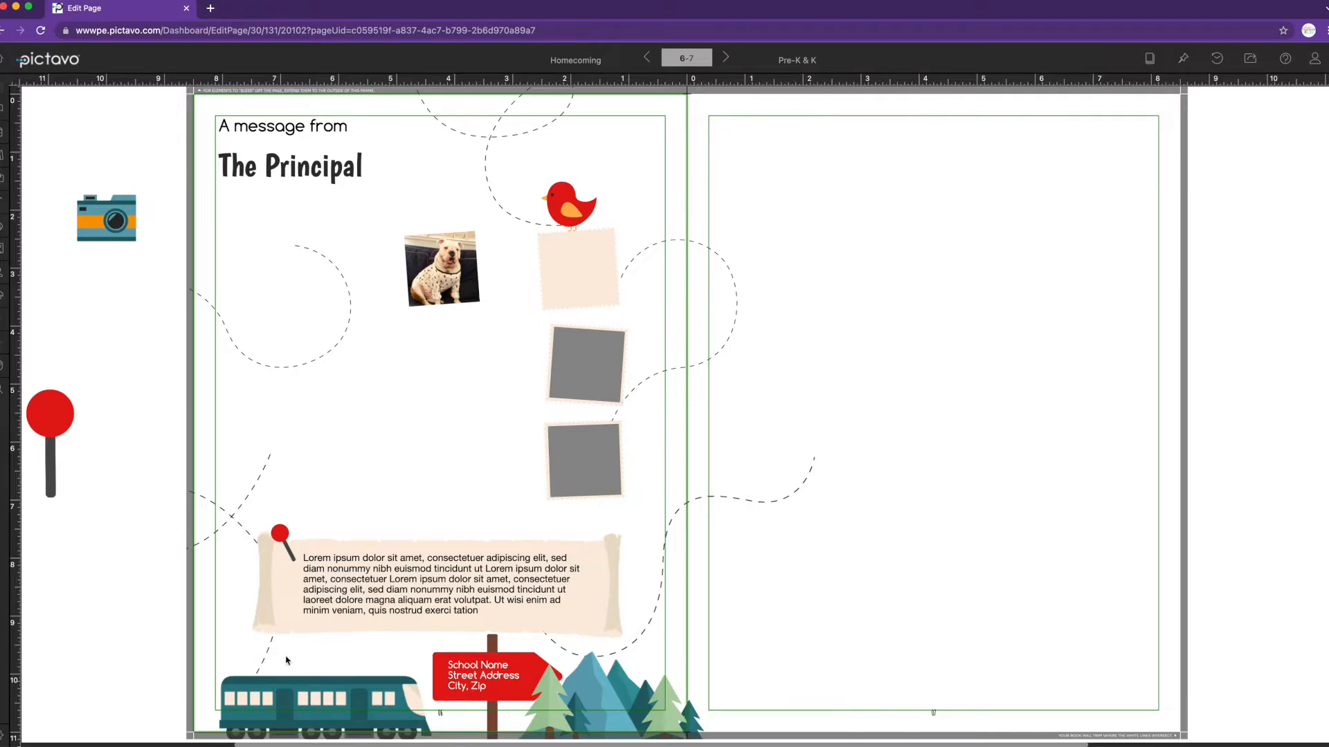
- Look through the page editor's Art, Photo Boxes, Type and Portfolio libraries
{"action": "left_click_drag", "start_coordinate": [270, 744], "coordinate": [234, 317]}
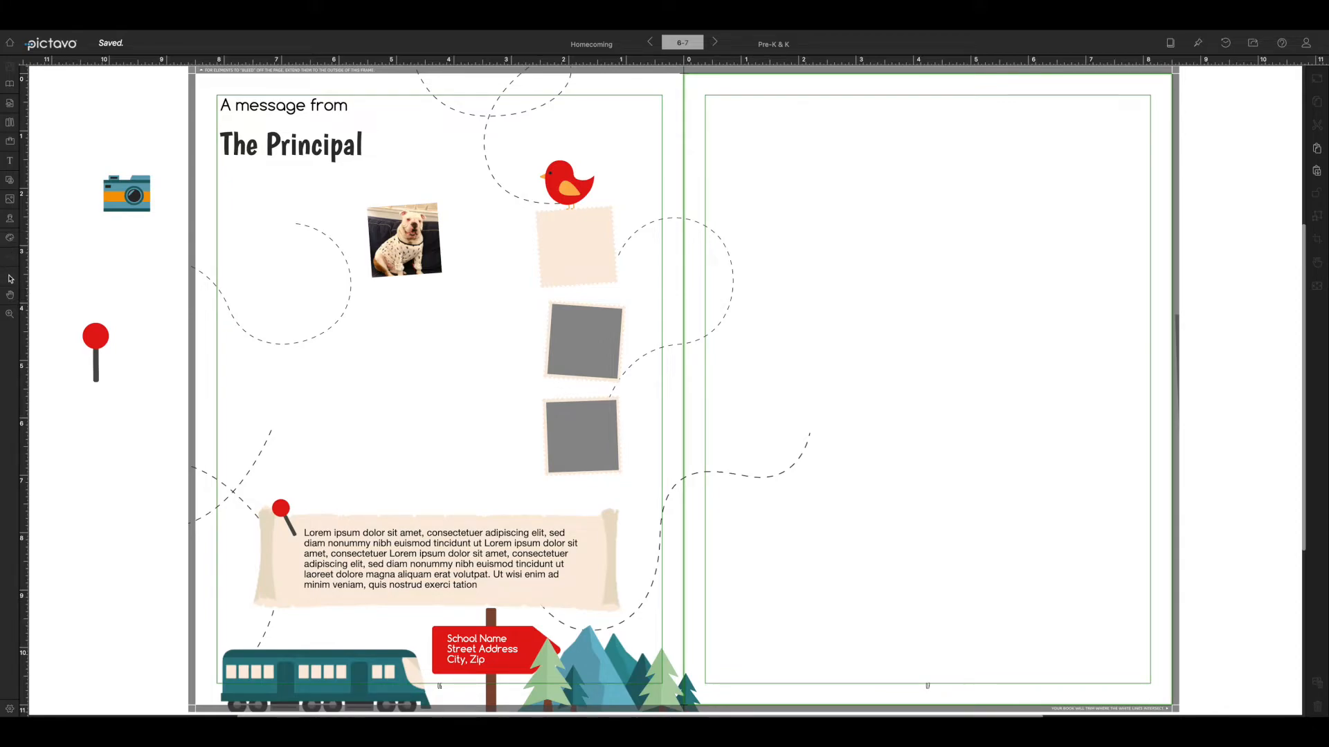
{"action": "left_click", "coordinate": [10, 239]}
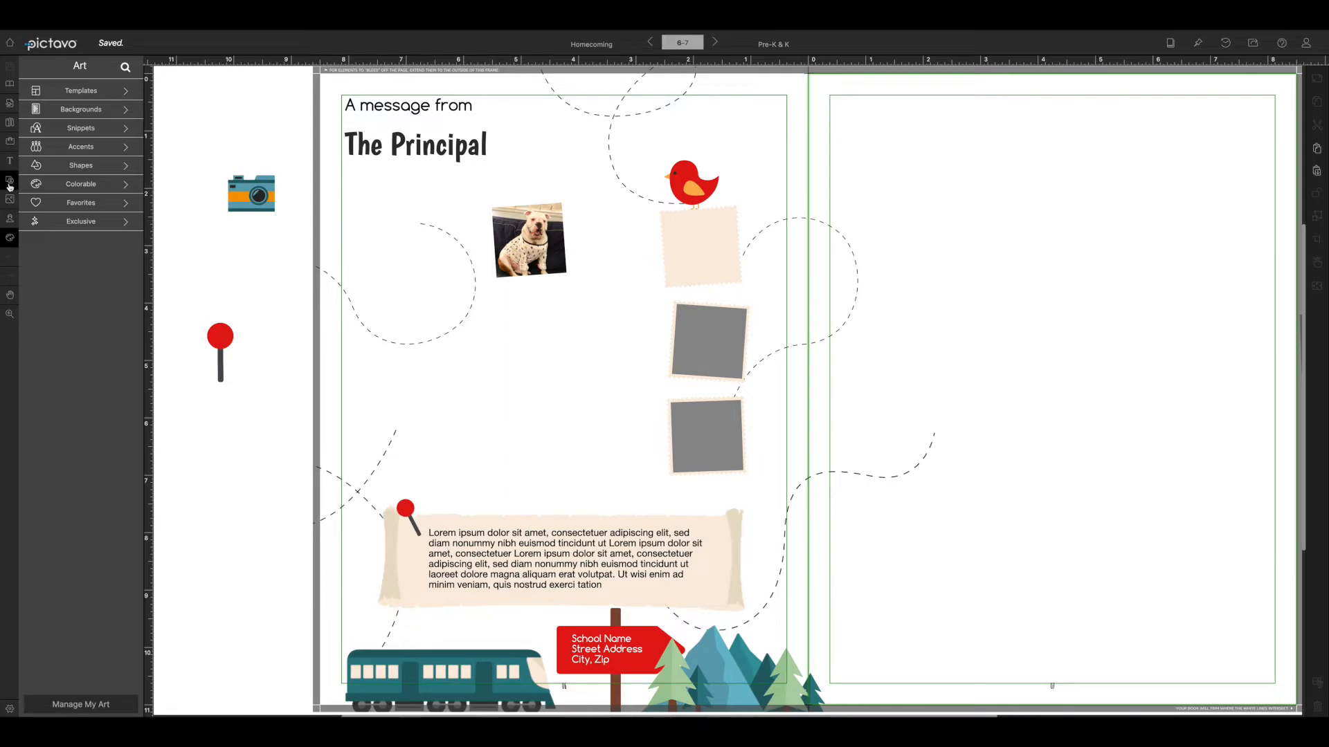
{"action": "left_click", "coordinate": [10, 183]}
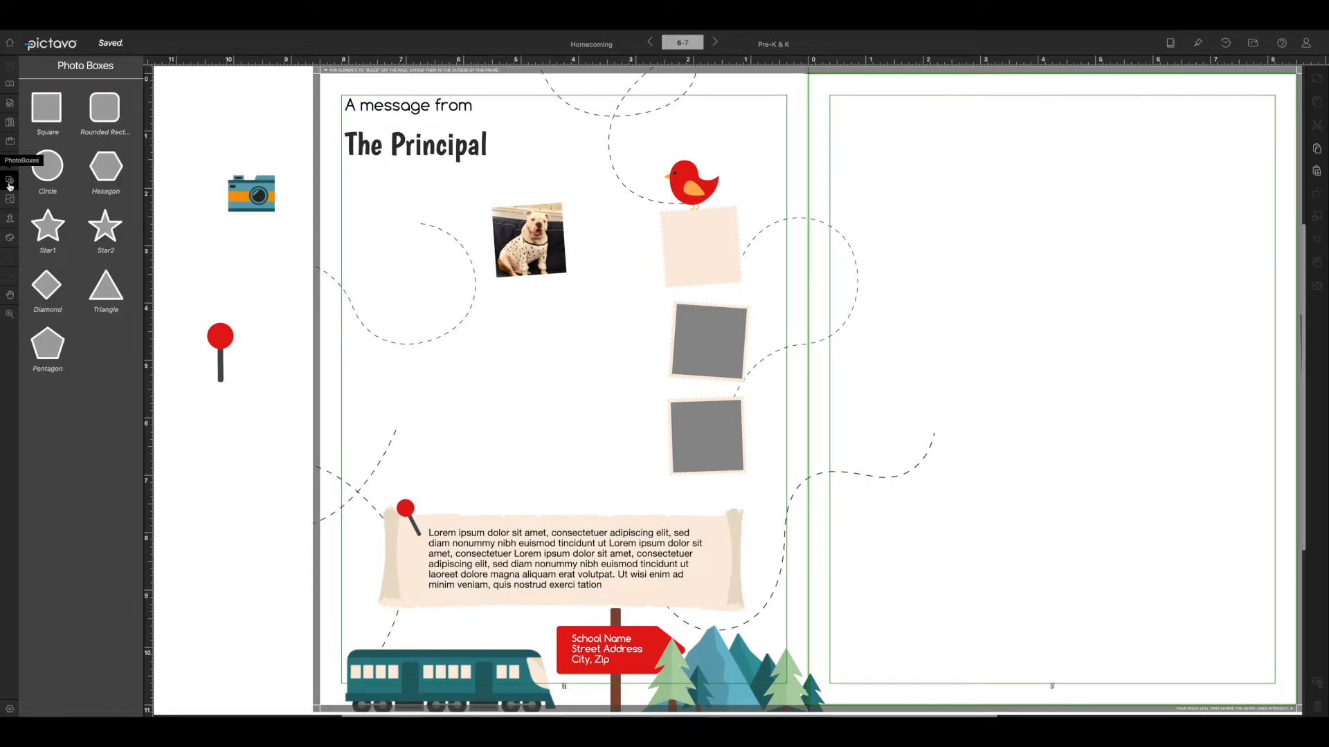
{"action": "left_click", "coordinate": [10, 161]}
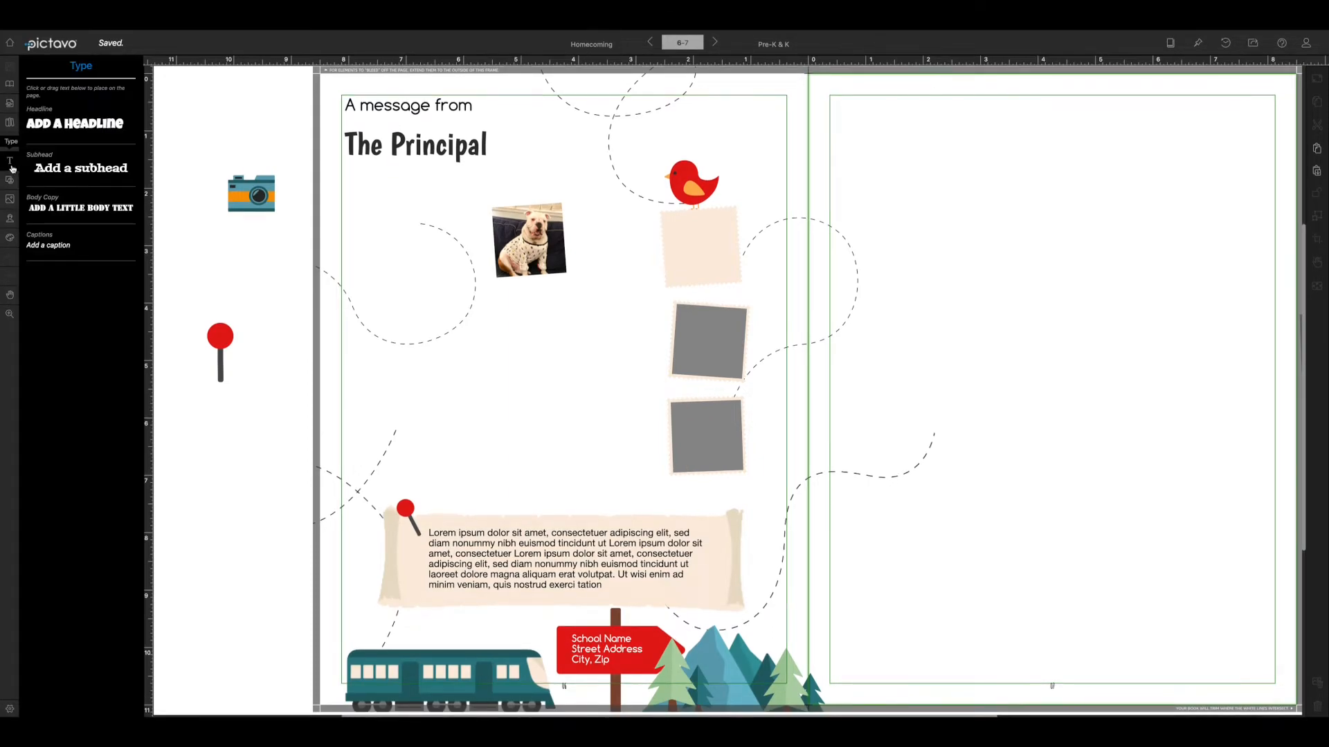
{"action": "left_click", "coordinate": [10, 126]}
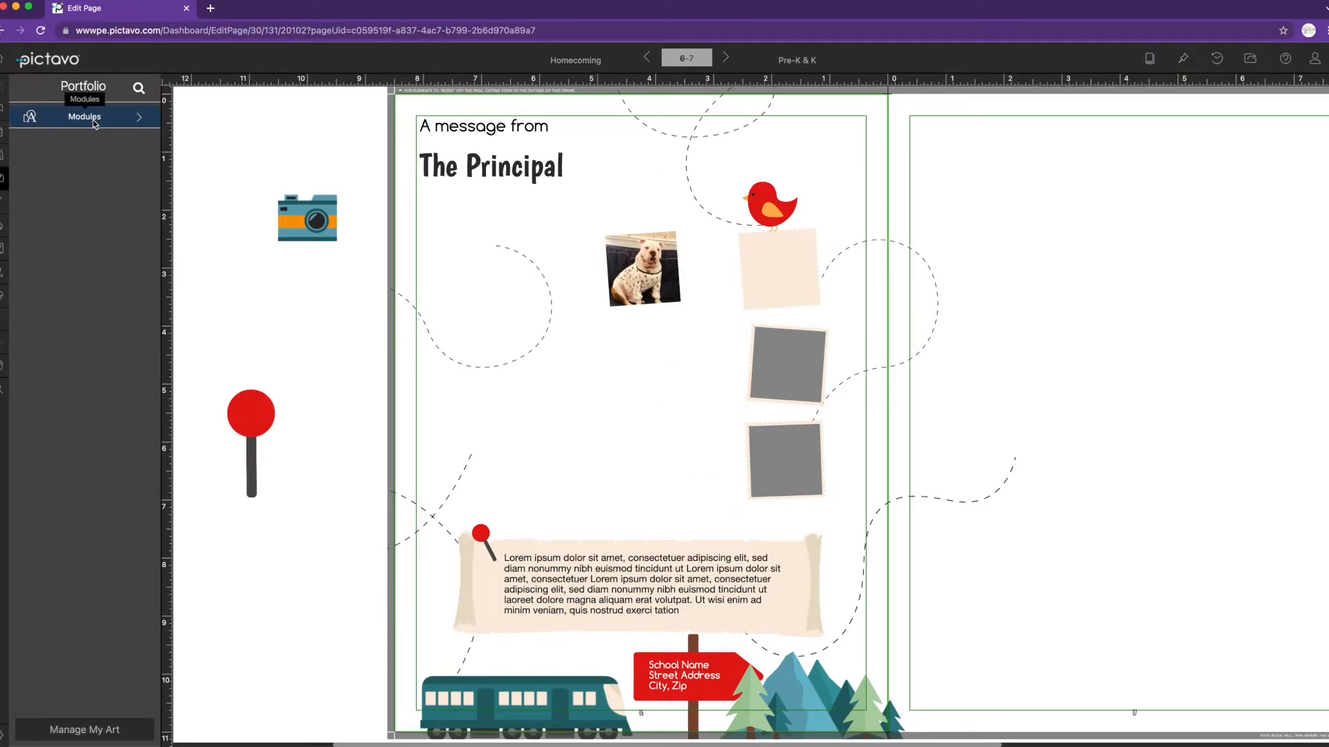
- Open the Journey collection, view its templates and collapse them again
{"action": "left_click", "coordinate": [3, 157]}
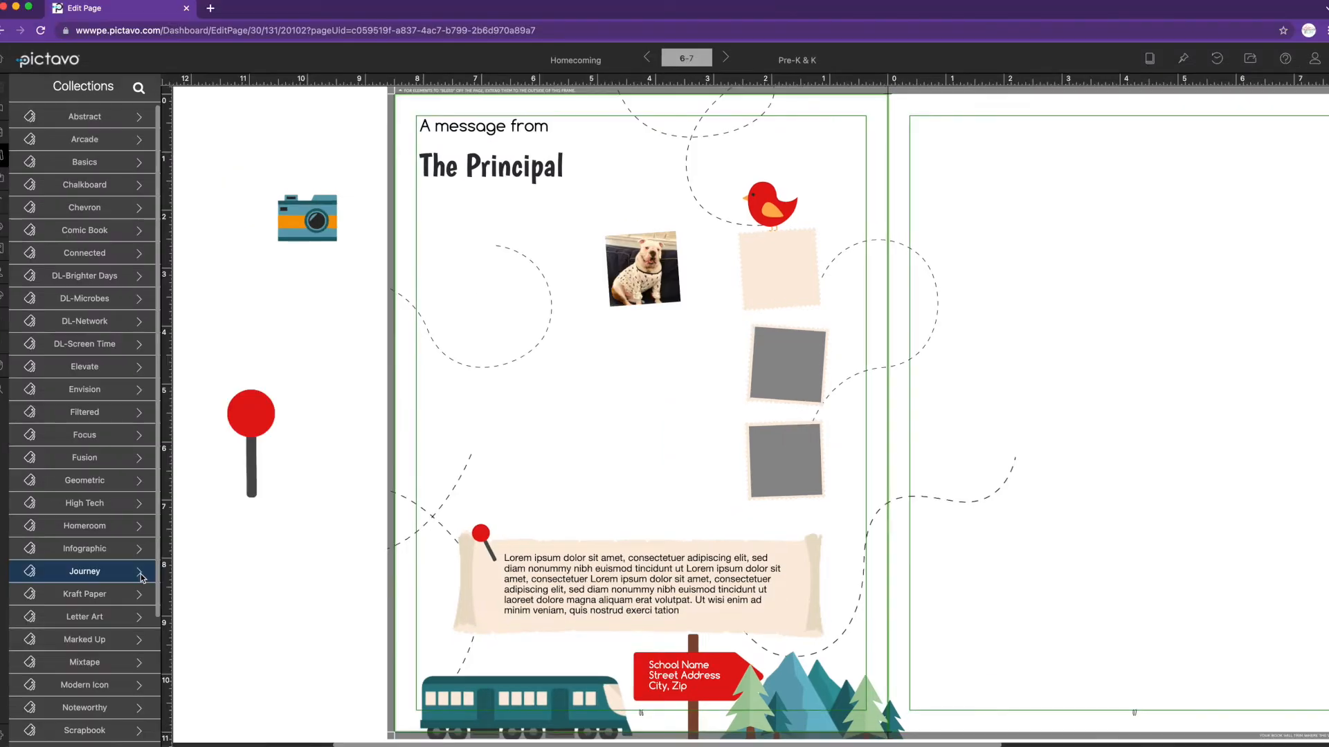
{"action": "left_click", "coordinate": [125, 464]}
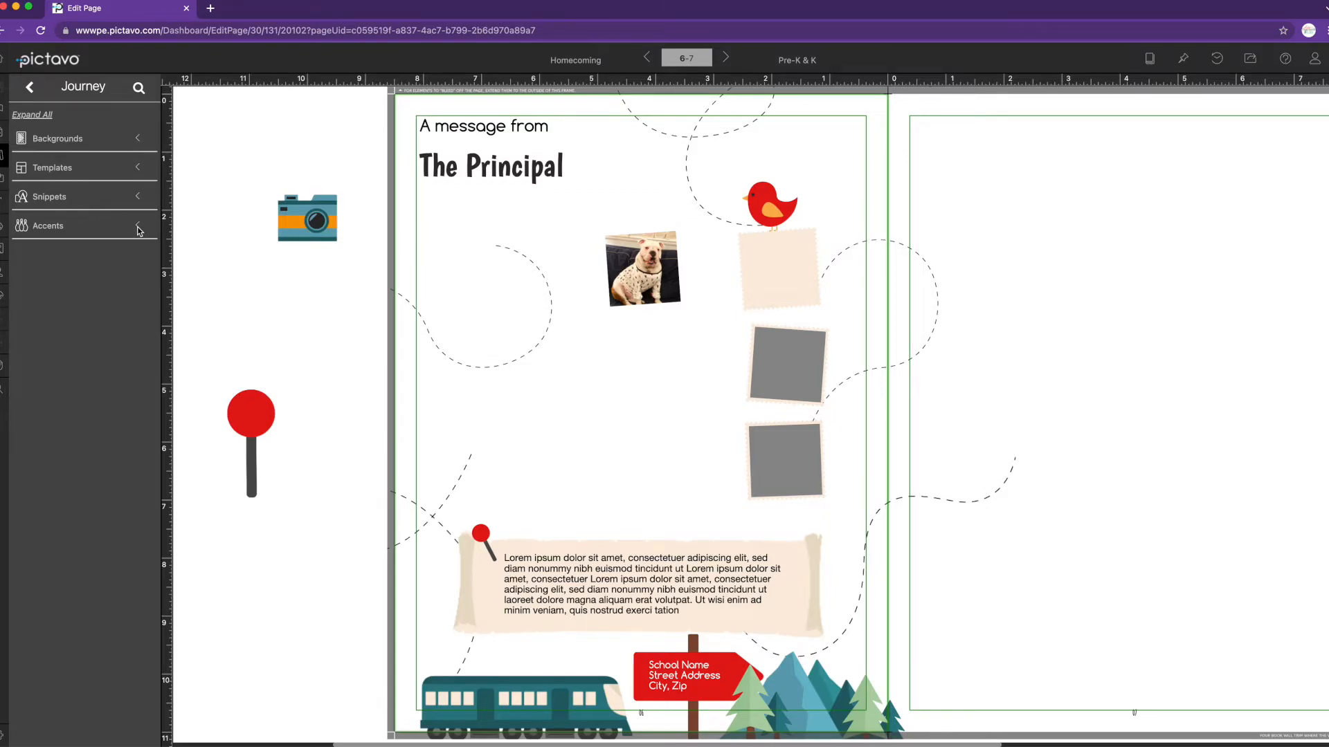
{"action": "left_click", "coordinate": [150, 169]}
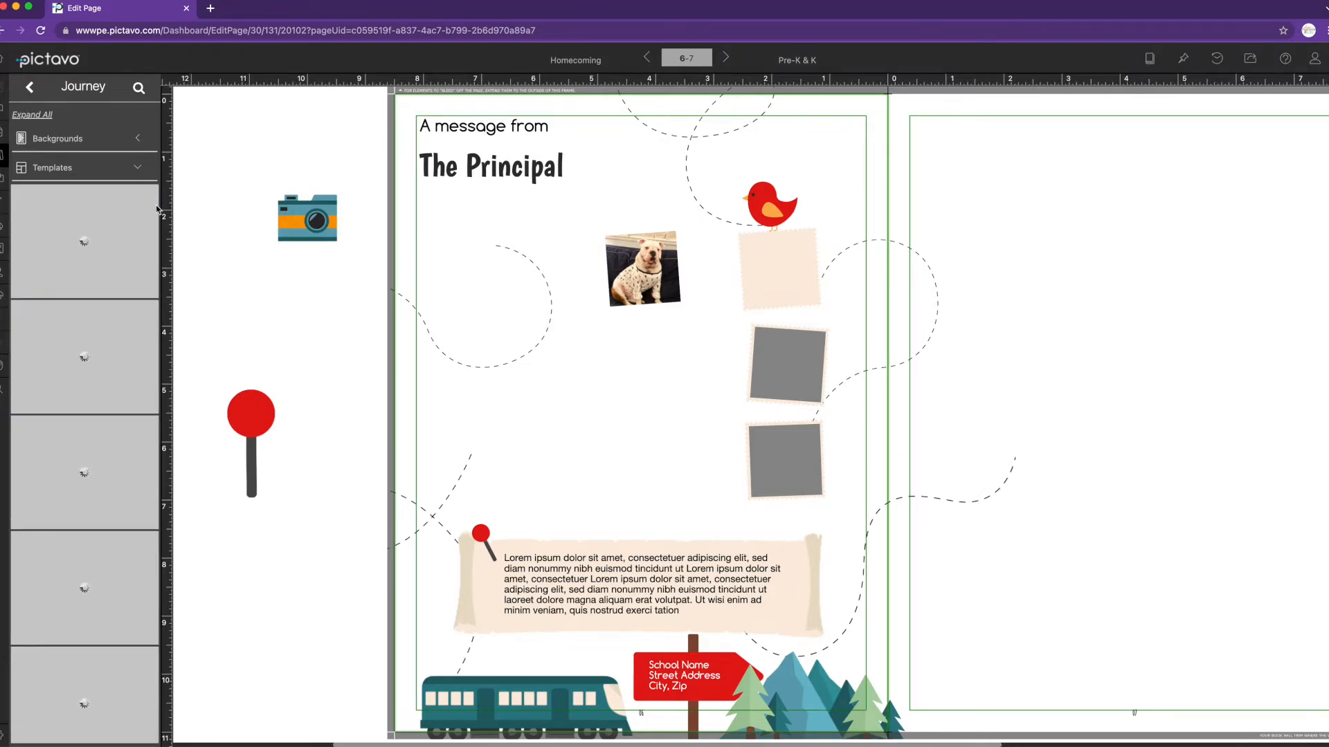
{"action": "left_click", "coordinate": [140, 169]}
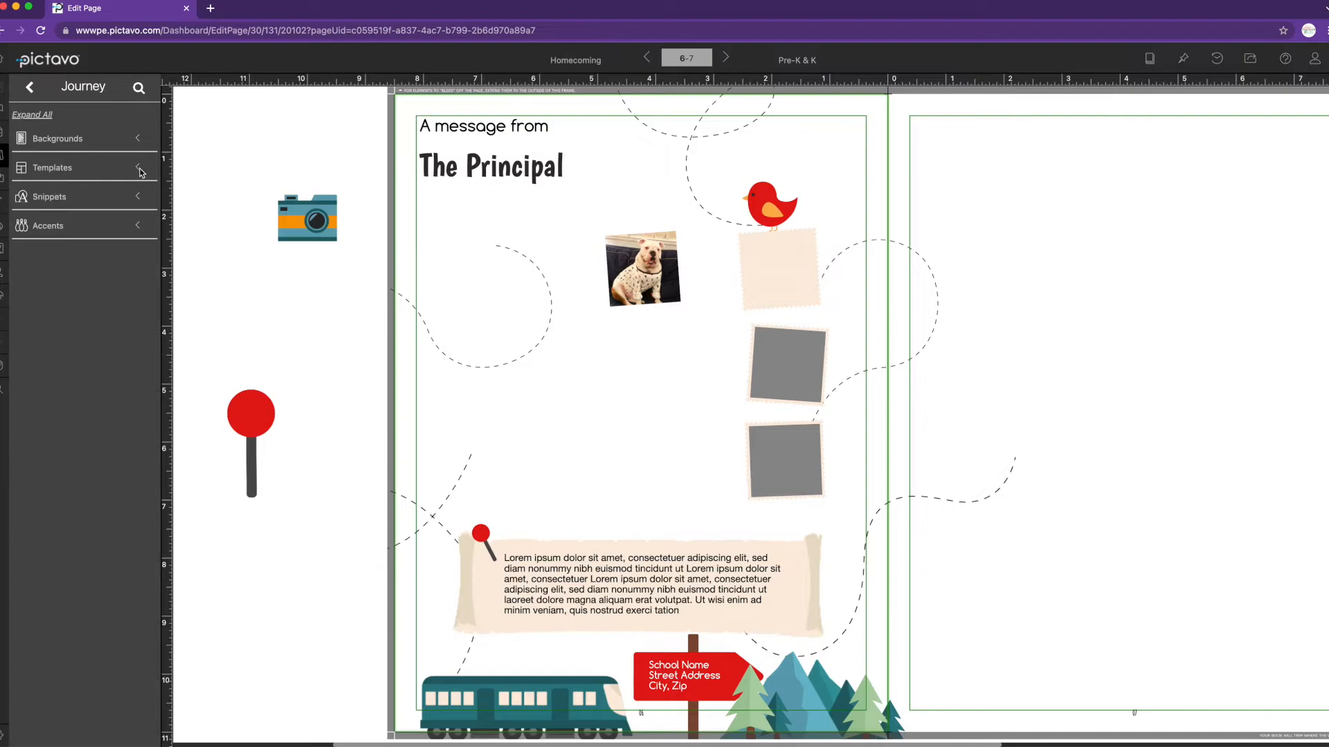
- Place the globe accent N4A10452 from the Journey accents beside page 6, between the camera and the red pin
{"action": "left_click", "coordinate": [139, 227]}
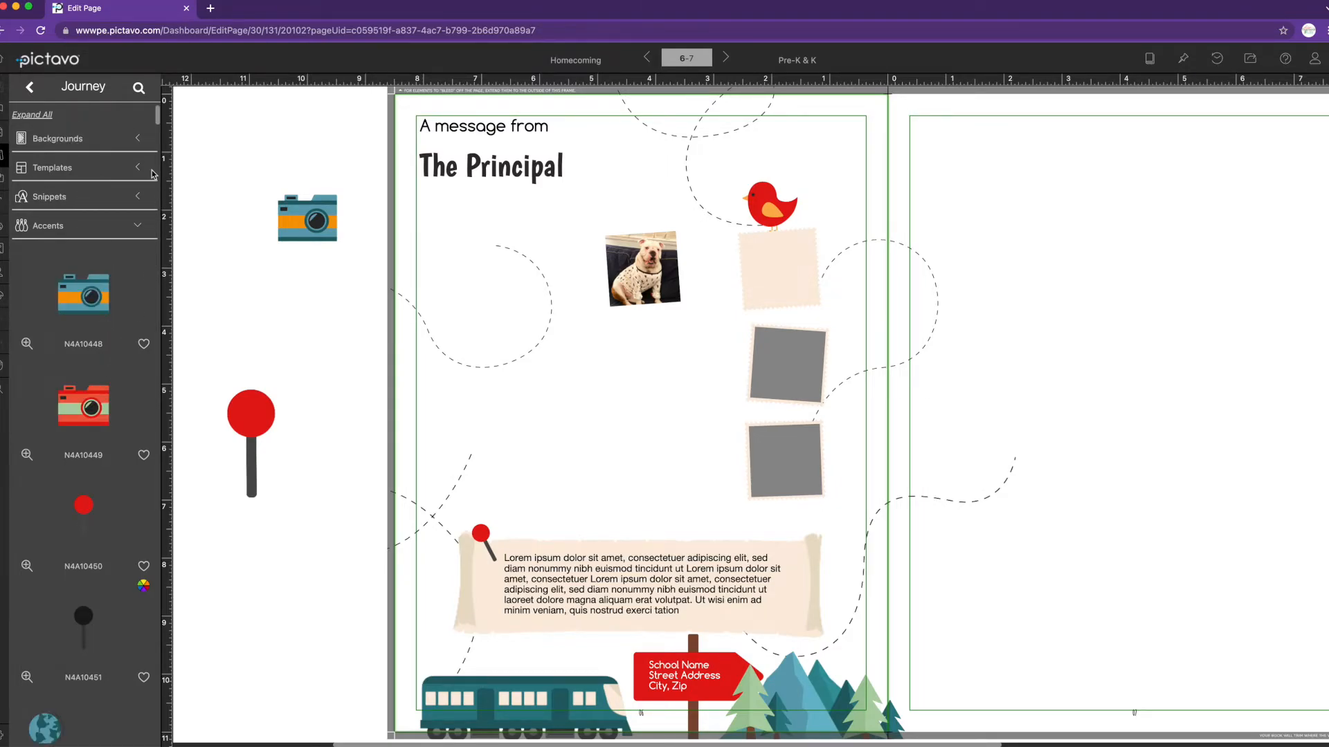
{"action": "left_click_drag", "start_coordinate": [158, 114], "coordinate": [162, 124]}
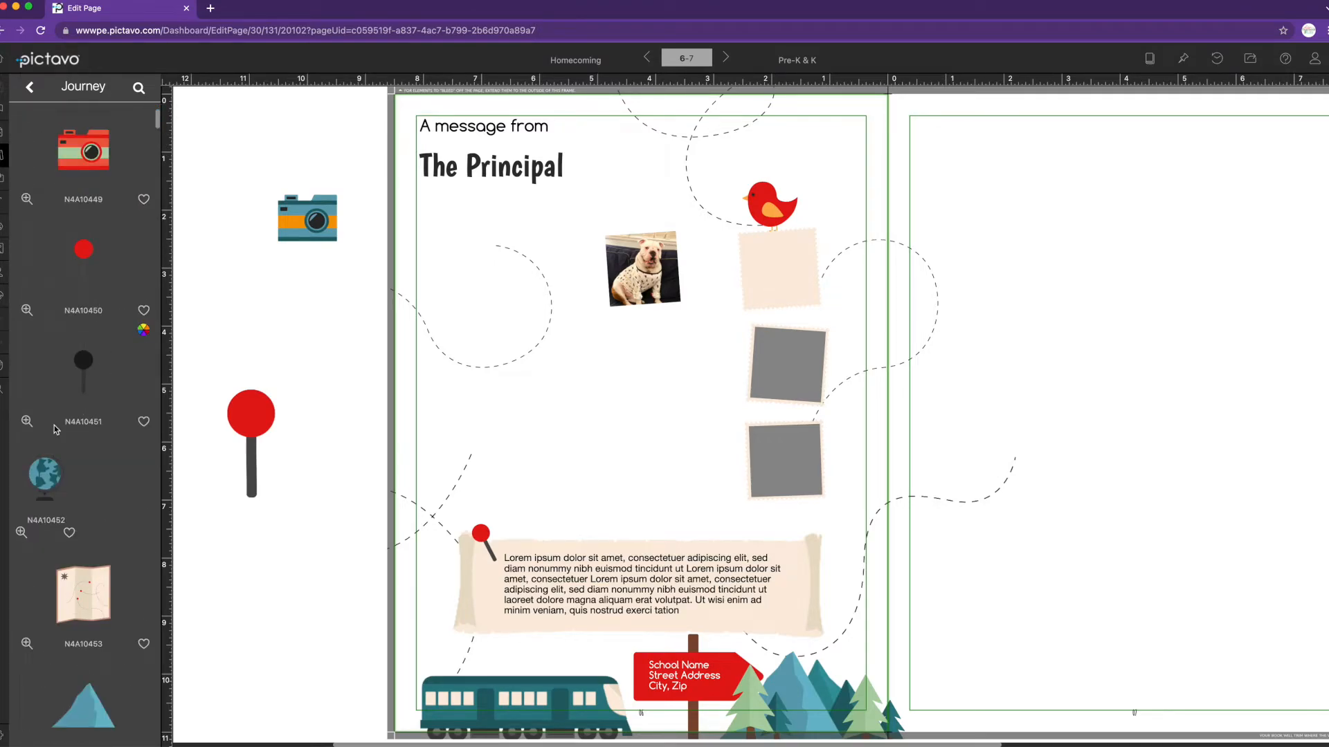
{"action": "left_click_drag", "start_coordinate": [44, 475], "coordinate": [228, 332]}
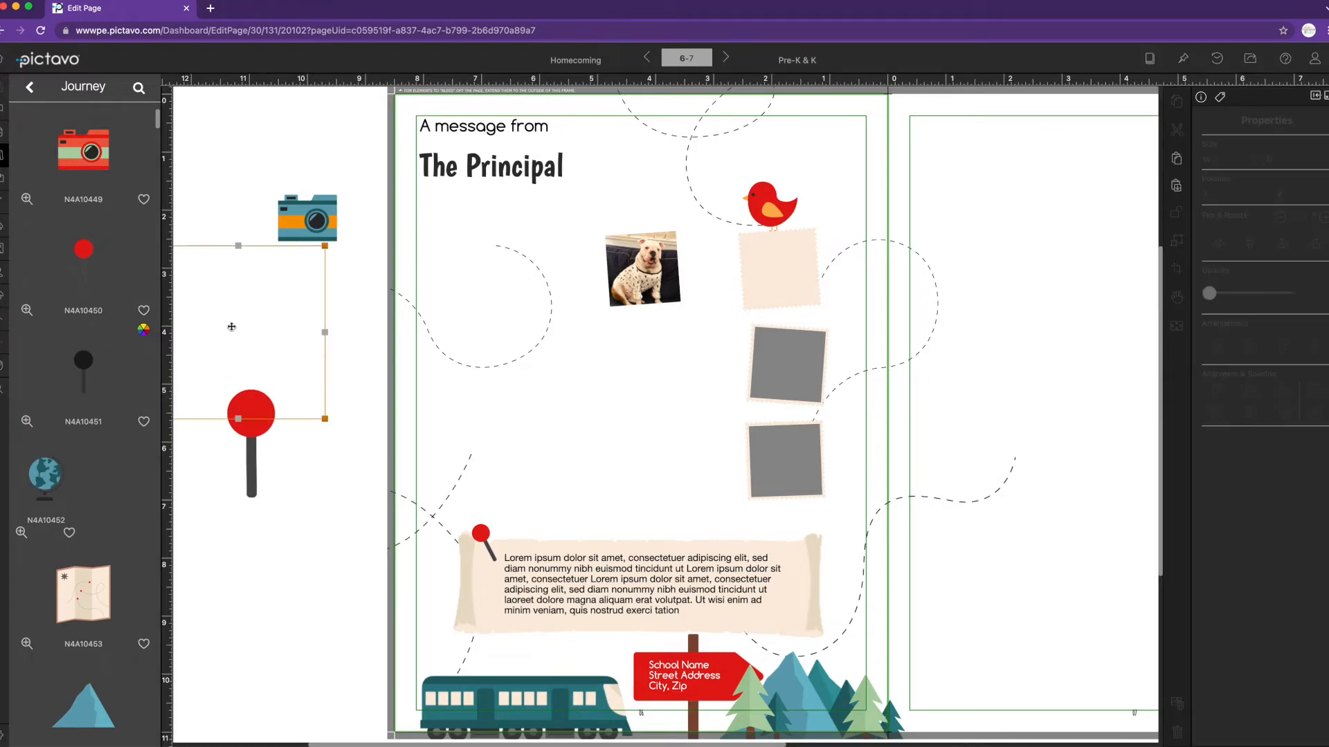
- Move the globe onto page 6 below the dog photo and delete the dashed curl near the page's outer edge
{"action": "left_click_drag", "start_coordinate": [325, 248], "coordinate": [612, 364]}
{"action": "left_click", "coordinate": [350, 349]}
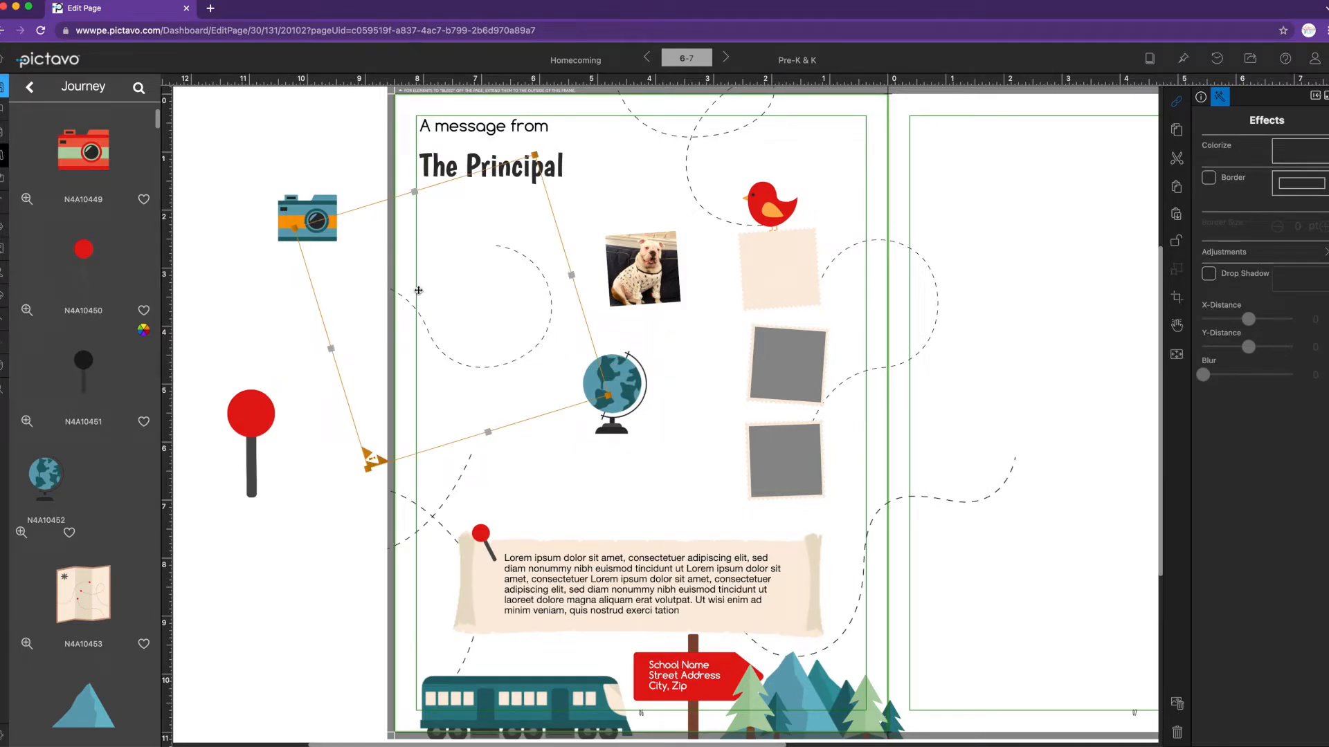
{"action": "key", "text": "Delete"}
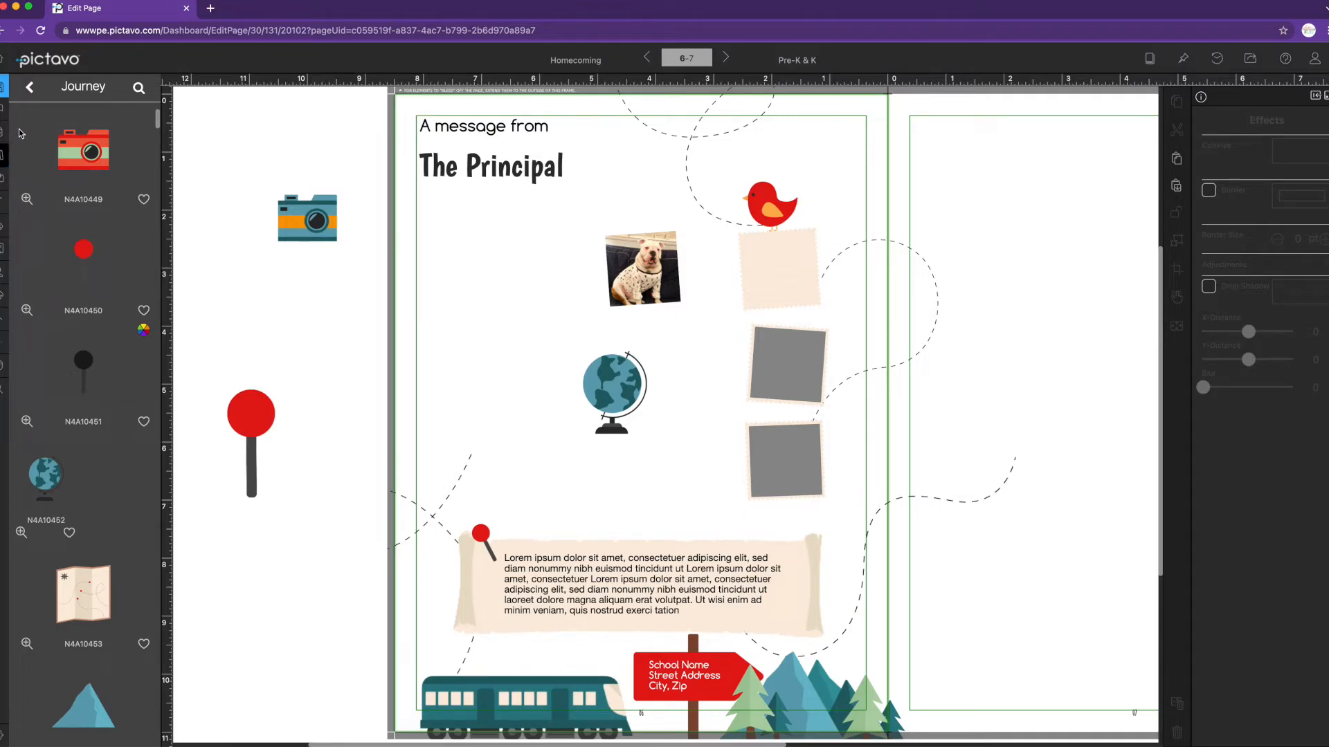
- Place photo IMG_9264 from the 11th Grade album on spread 6-7
{"action": "left_click", "coordinate": [2, 249]}
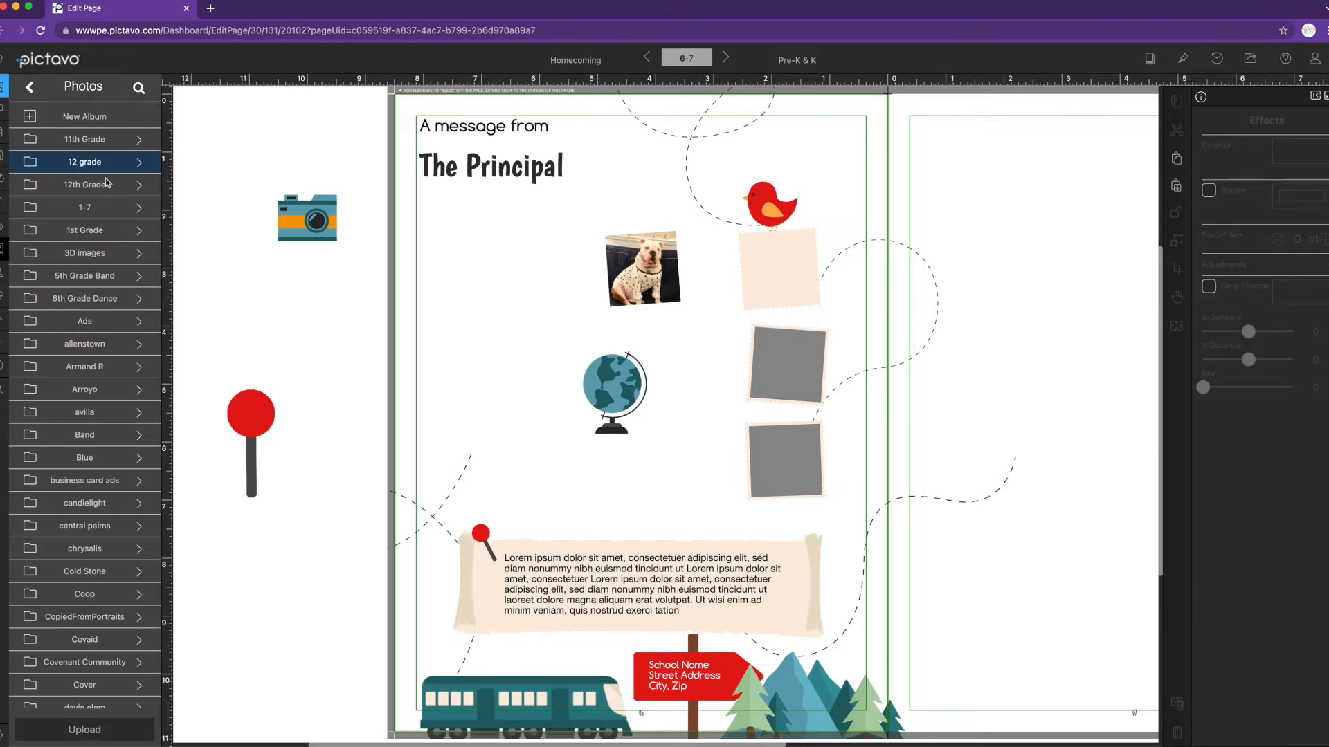
{"action": "left_click", "coordinate": [101, 144]}
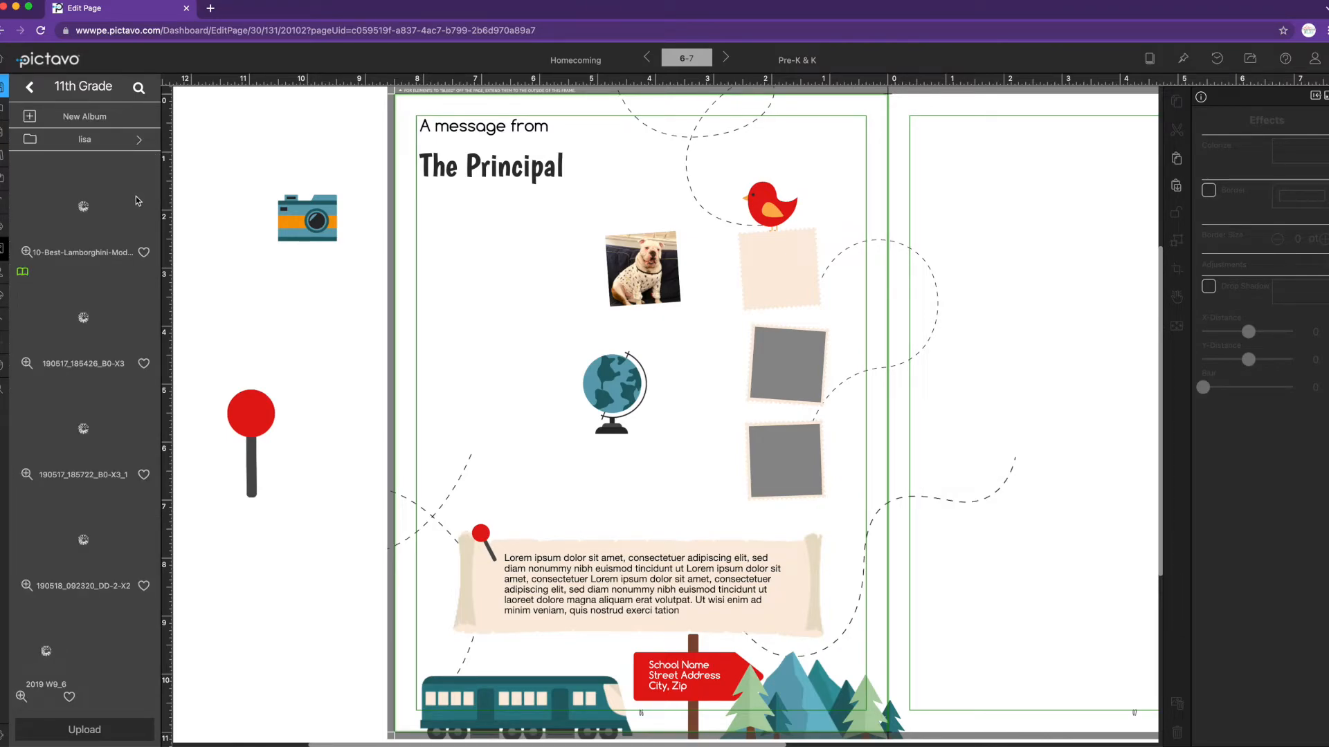
{"action": "left_click_drag", "start_coordinate": [154, 137], "coordinate": [178, 584]}
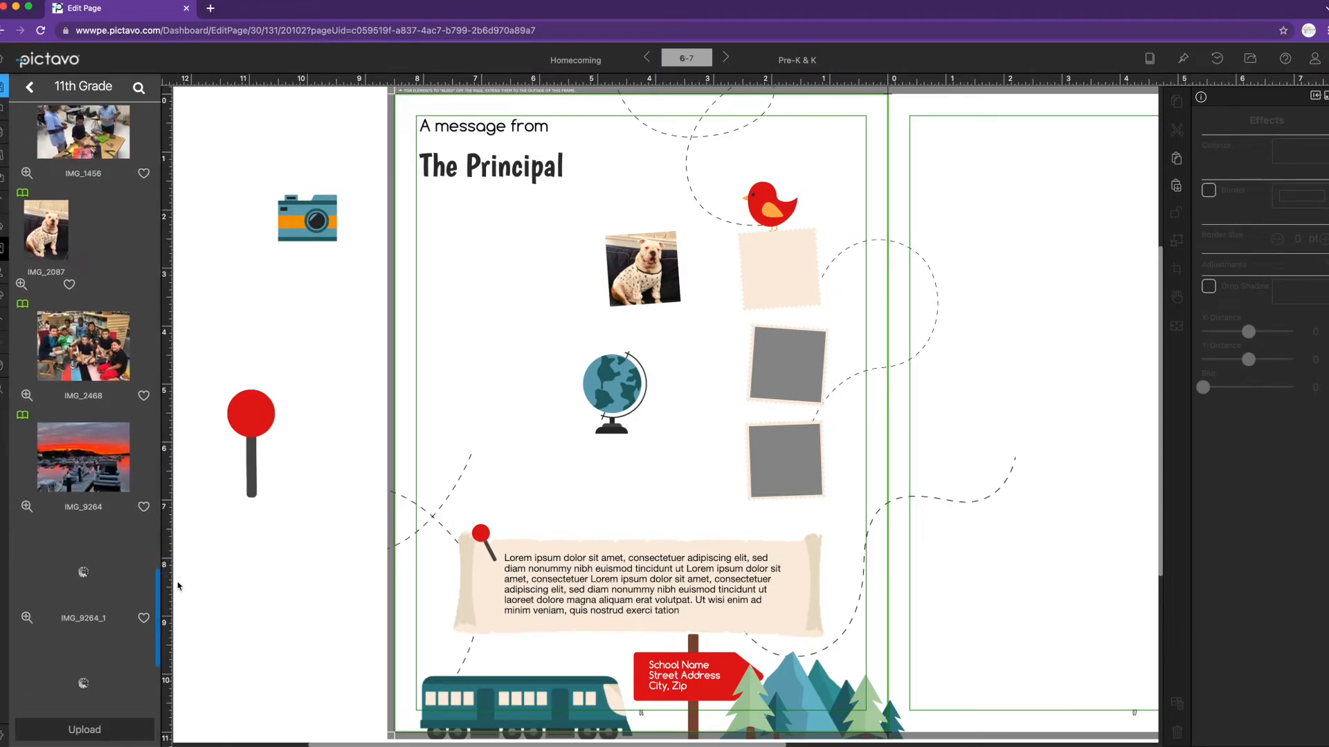
{"action": "scroll", "coordinate": [219, 261], "scroll_direction": "up", "scroll_amount": 1}
{"action": "left_click_drag", "start_coordinate": [104, 440], "coordinate": [510, 320]}
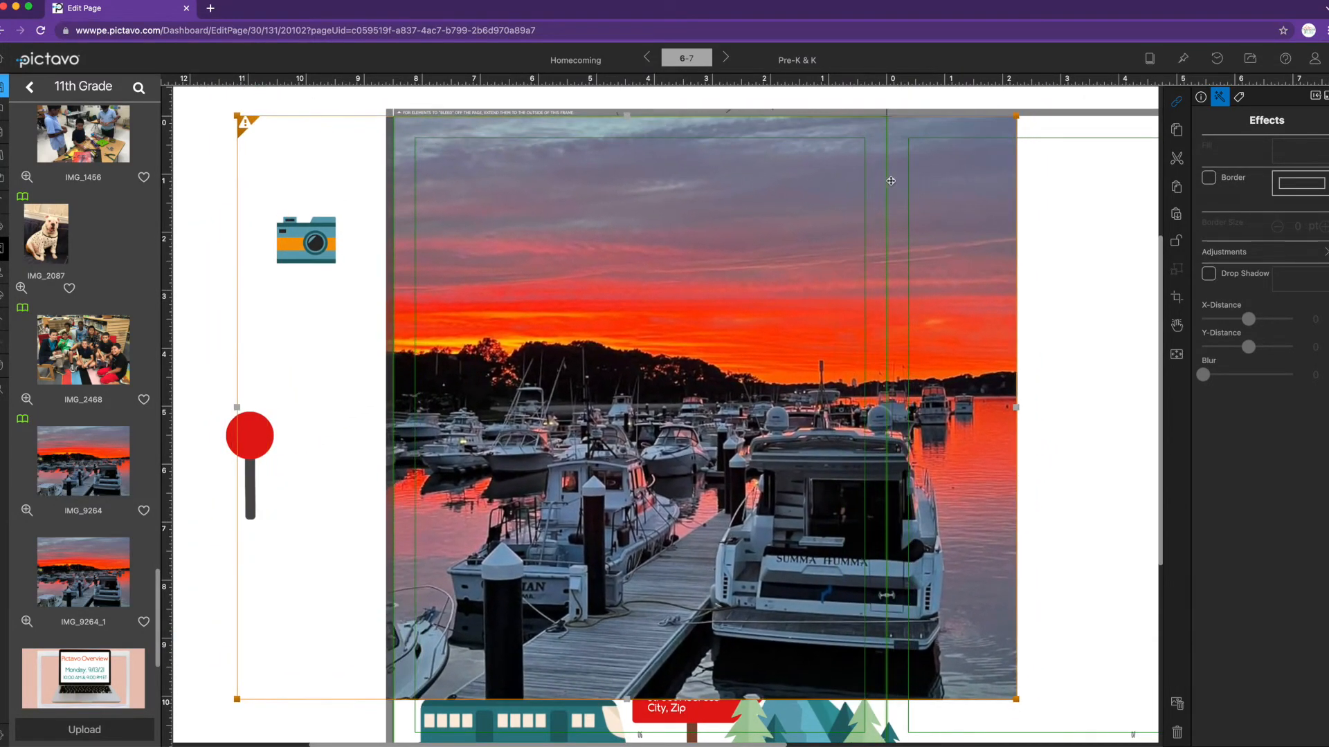
- Shrink the harbor sunset photo, reposition it over page 6, and make it the background of the whole spread
{"action": "left_click_drag", "start_coordinate": [1018, 113], "coordinate": [596, 434]}
{"action": "left_click_drag", "start_coordinate": [555, 481], "coordinate": [774, 240]}
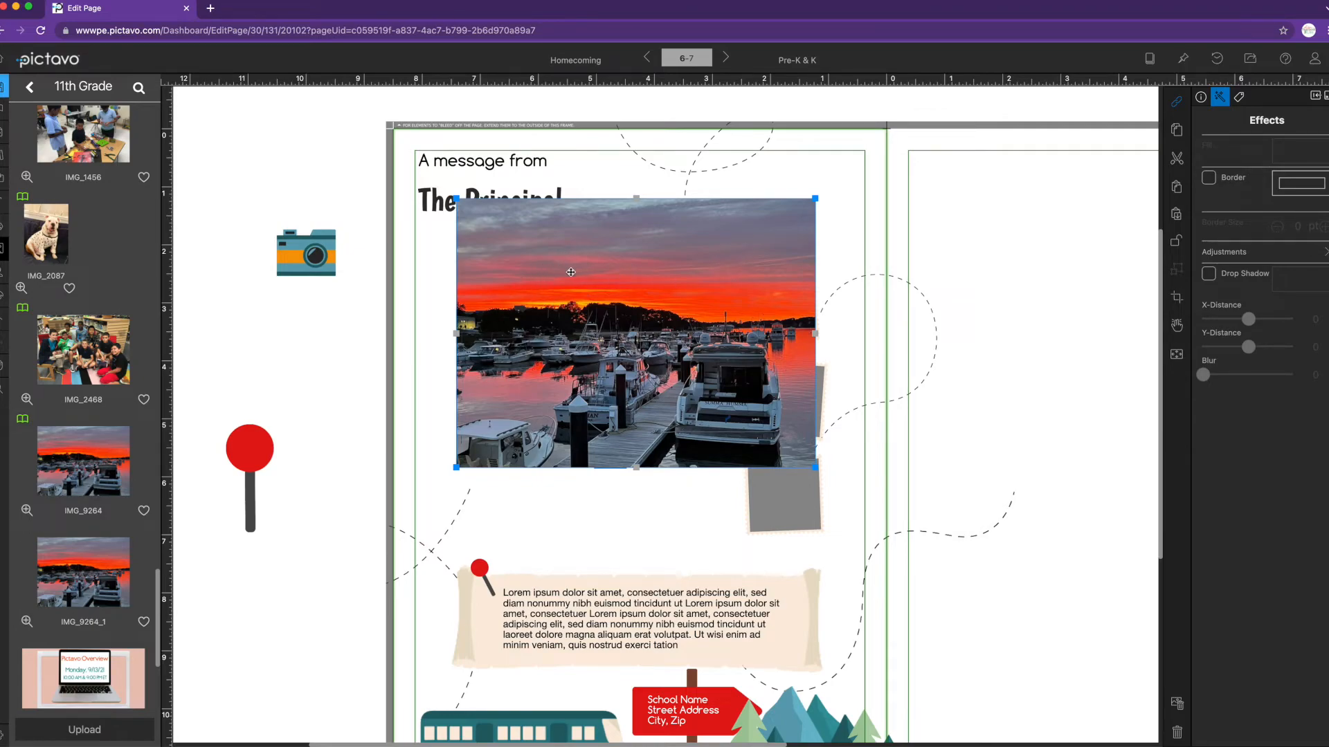
{"action": "left_click", "coordinate": [1177, 355]}
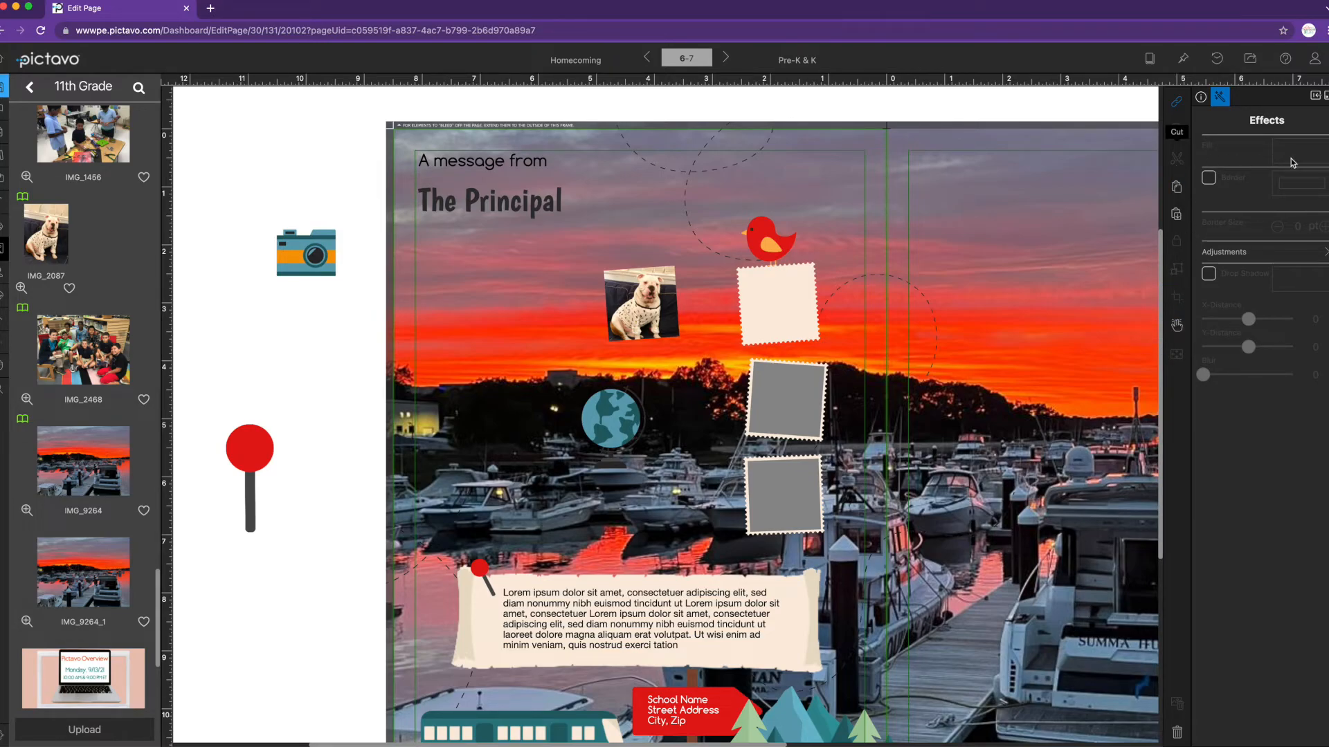
- Set the background photo's opacity to 86 and try out the horizontal flip
{"action": "left_click", "coordinate": [1204, 100]}
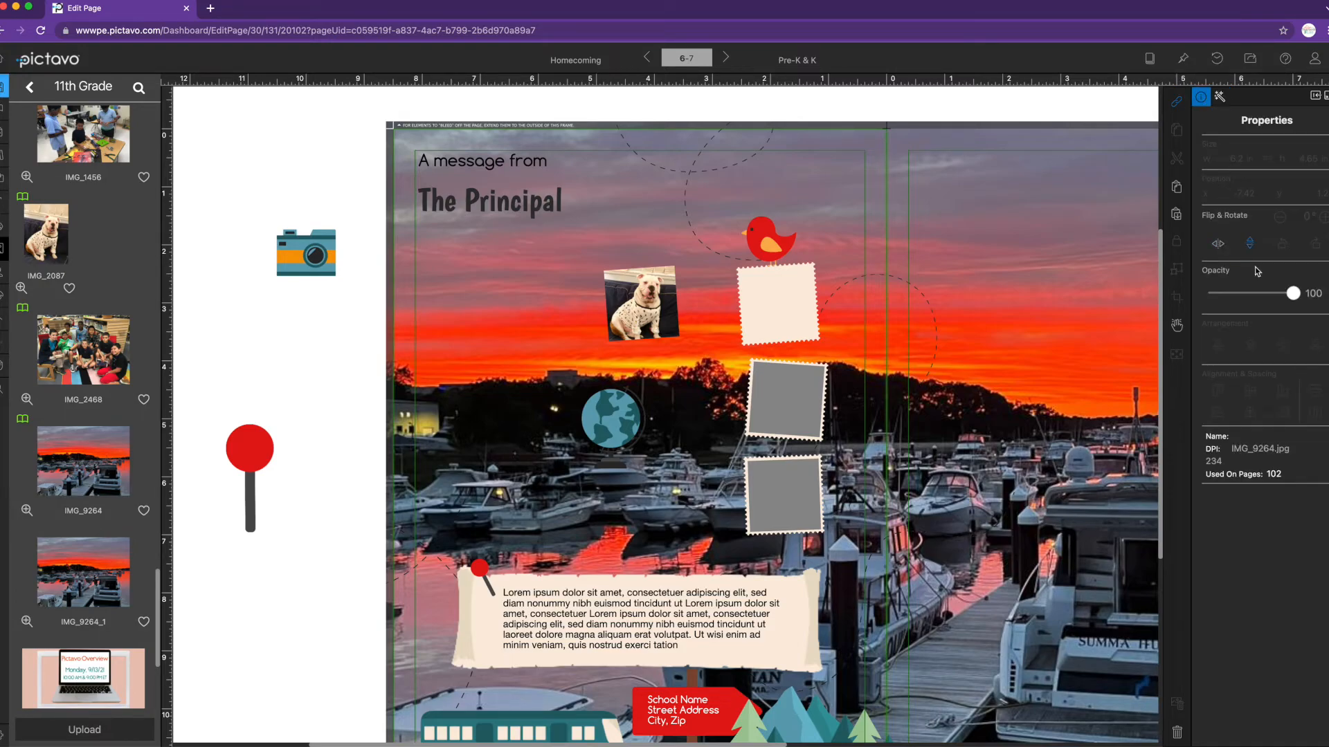
{"action": "mouse_move", "coordinate": [1293, 293]}
{"action": "left_mouse_down"}
{"action": "mouse_move", "coordinate": [1256, 297]}
{"action": "mouse_move", "coordinate": [1282, 298]}
{"action": "left_mouse_up"}
{"action": "left_click", "coordinate": [1217, 247]}
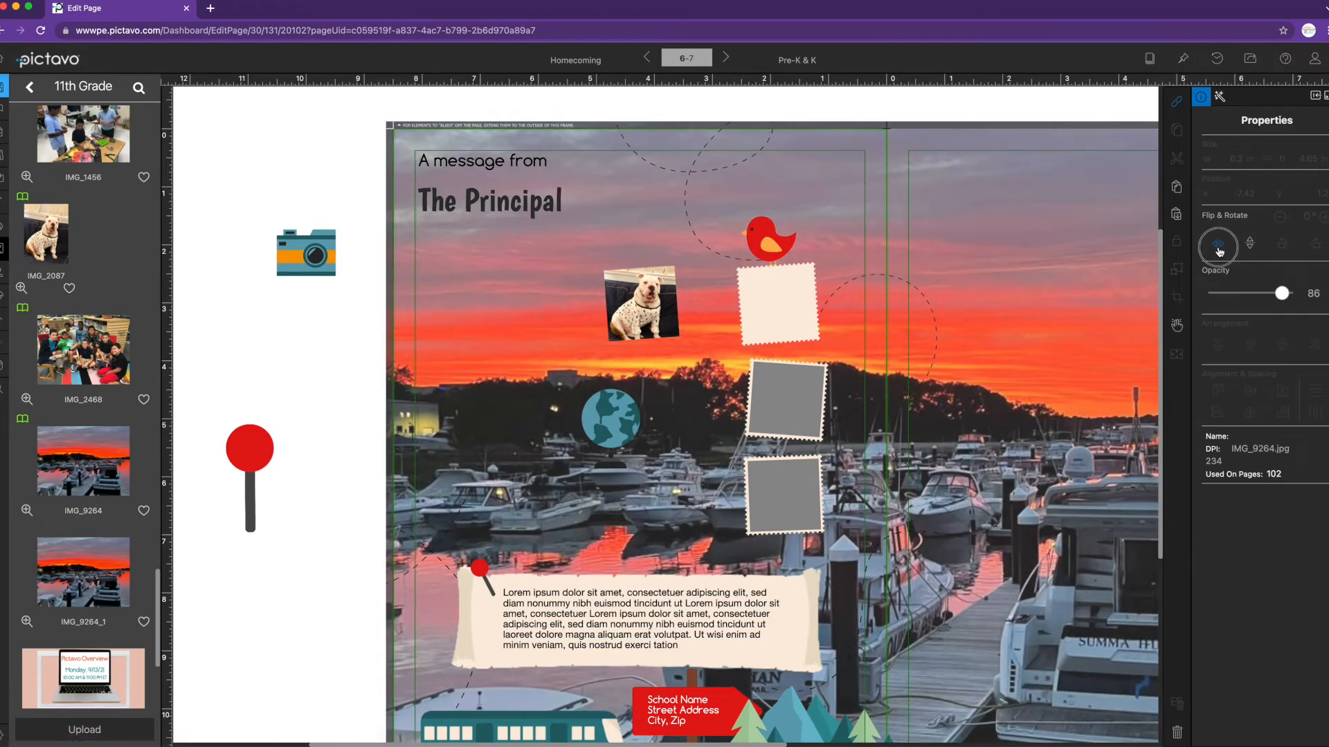
{"action": "left_click", "coordinate": [1218, 247]}
- Leave the 11th Grade album and check the page design settings for reopening to the last page edit, page view and preview
{"action": "left_click", "coordinate": [30, 90]}
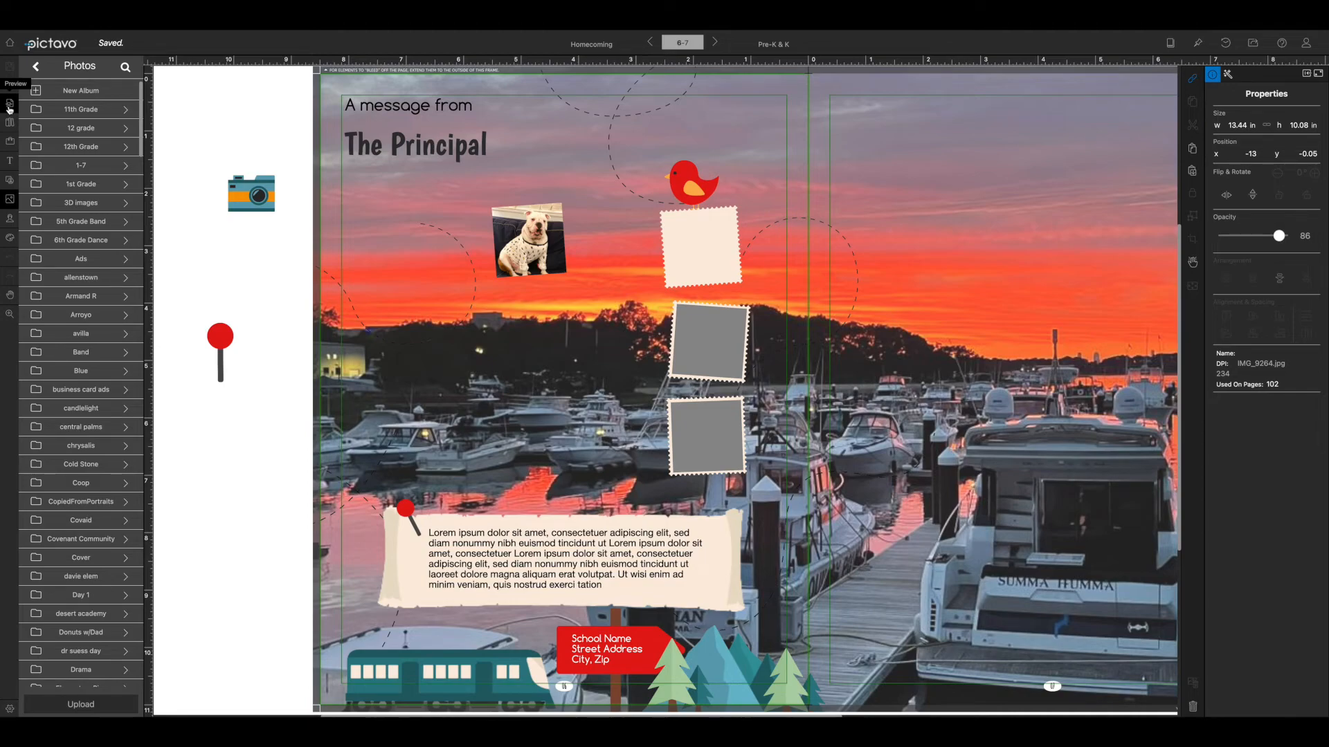
{"action": "left_click", "coordinate": [11, 711]}
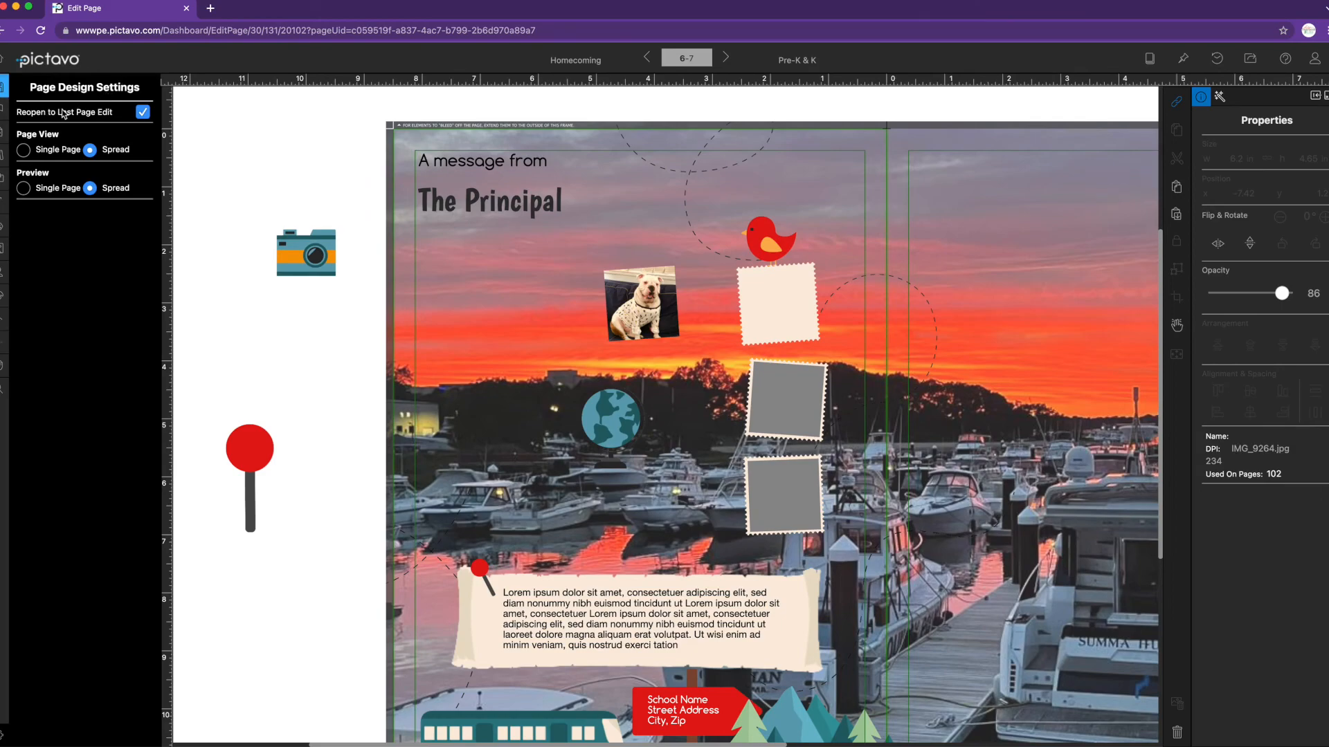
{"action": "left_click", "coordinate": [142, 112]}
- Look over the flyout of all page thumbnails and close it to return to spread 6-7
{"action": "left_click", "coordinate": [1149, 61]}
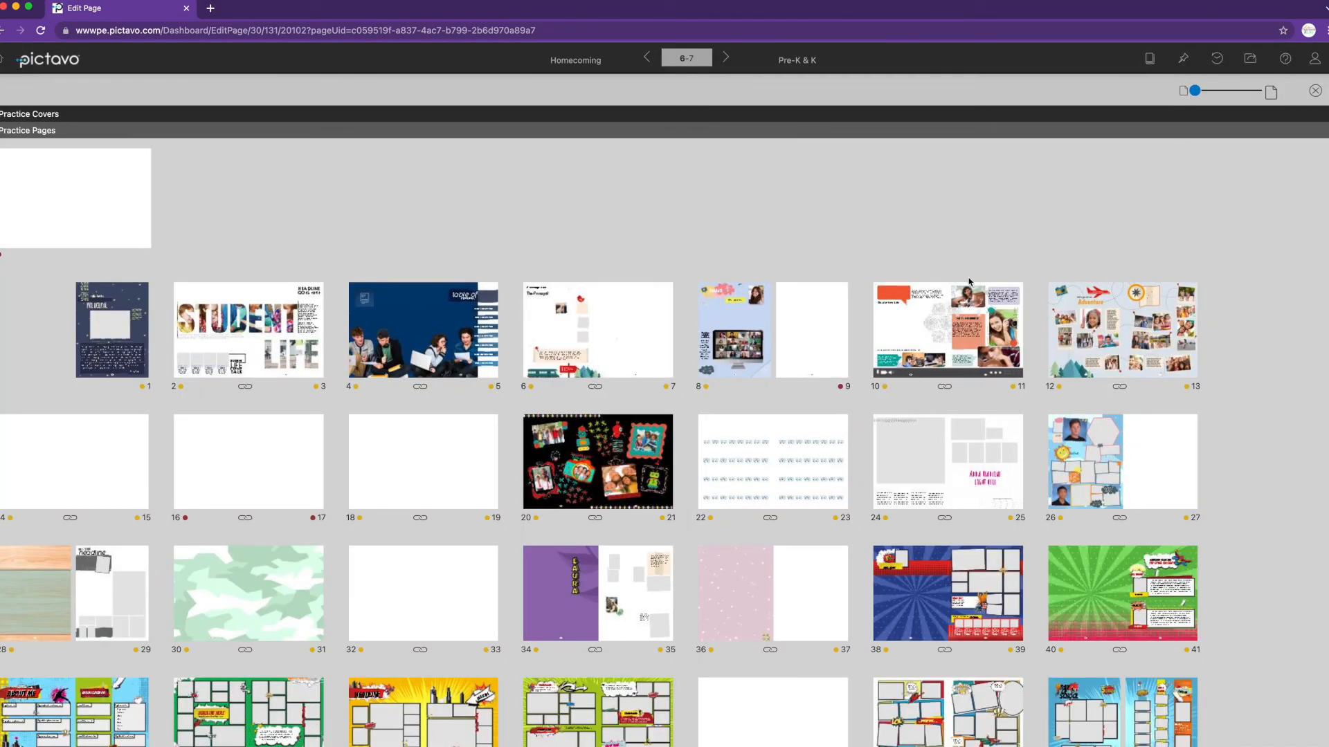
{"action": "left_click", "coordinate": [1150, 63]}
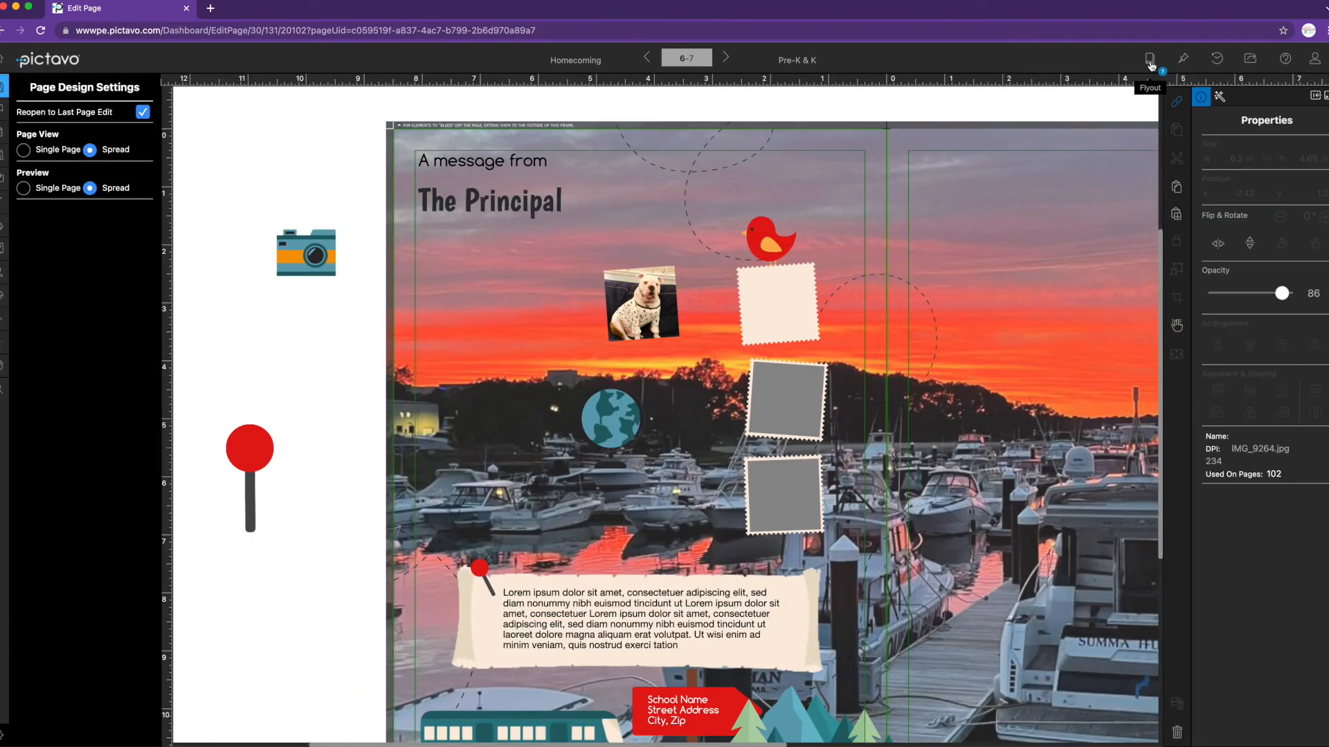
{"action": "left_click", "coordinate": [1150, 64]}
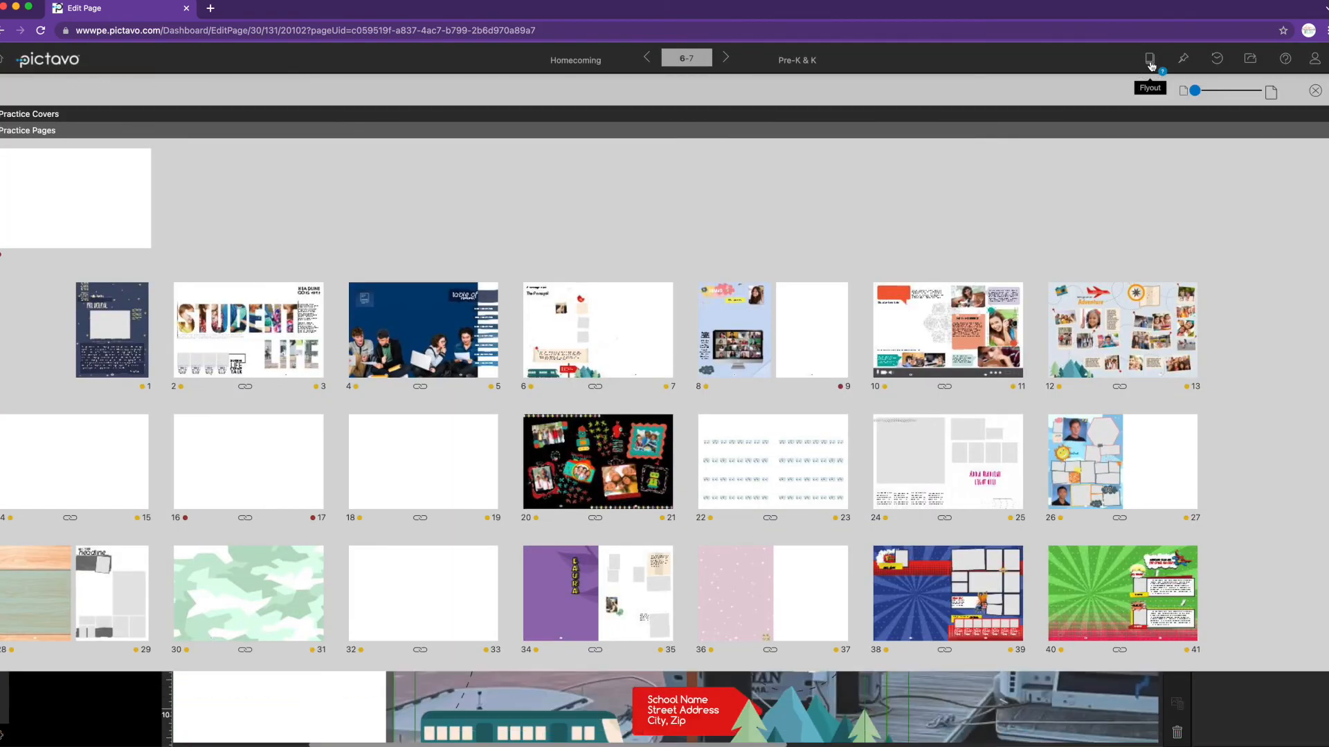
{"action": "left_click", "coordinate": [1150, 64]}
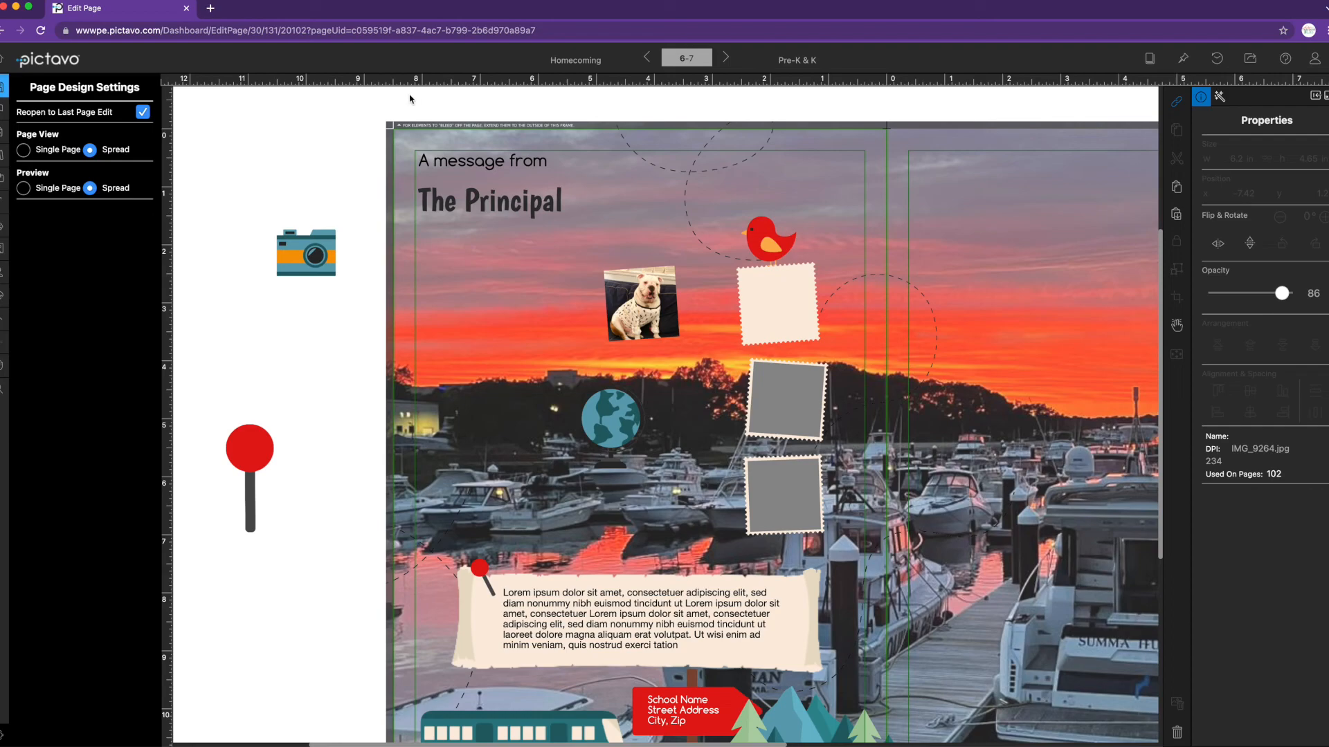